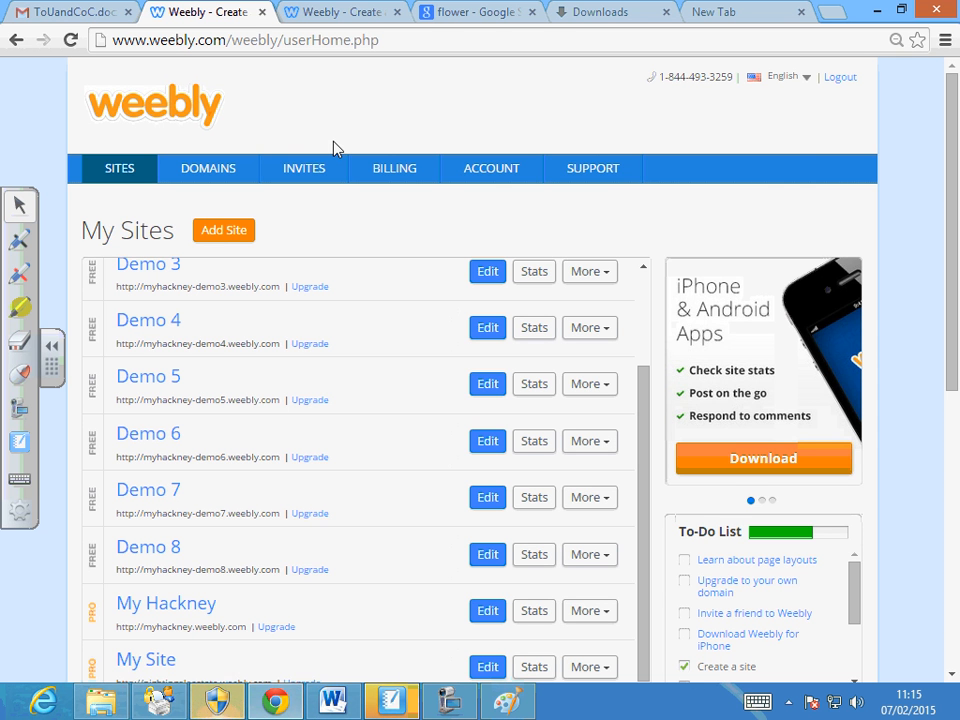
Load myhackney.org in the flower image search tab and look through the Get Involved and Community Groups submenus.
left_click(372, 20)
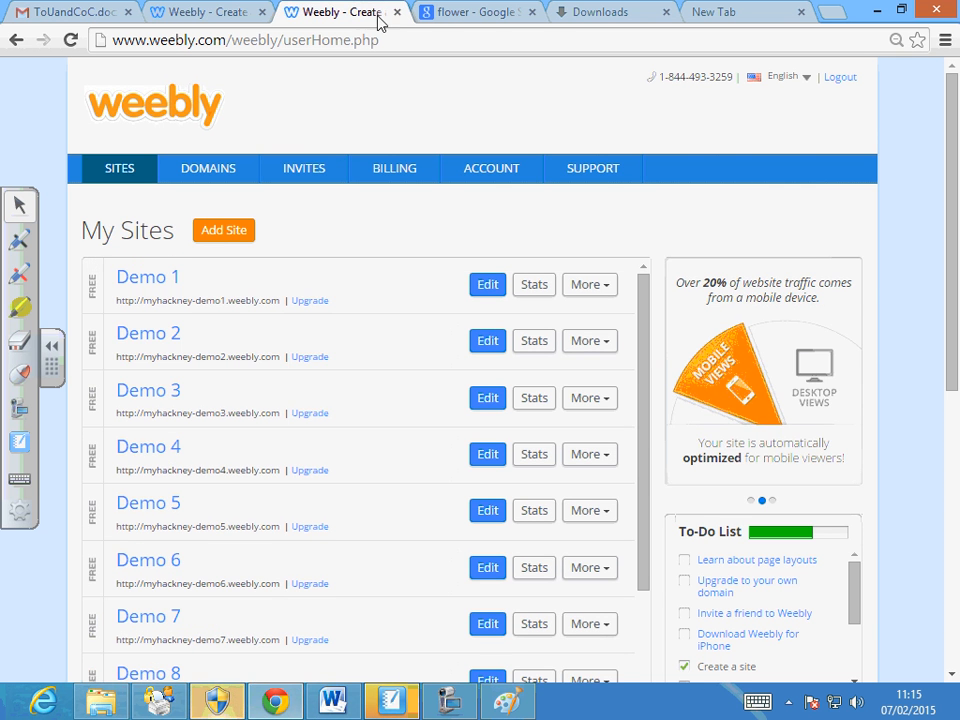
left_click(450, 21)
left_click(437, 40)
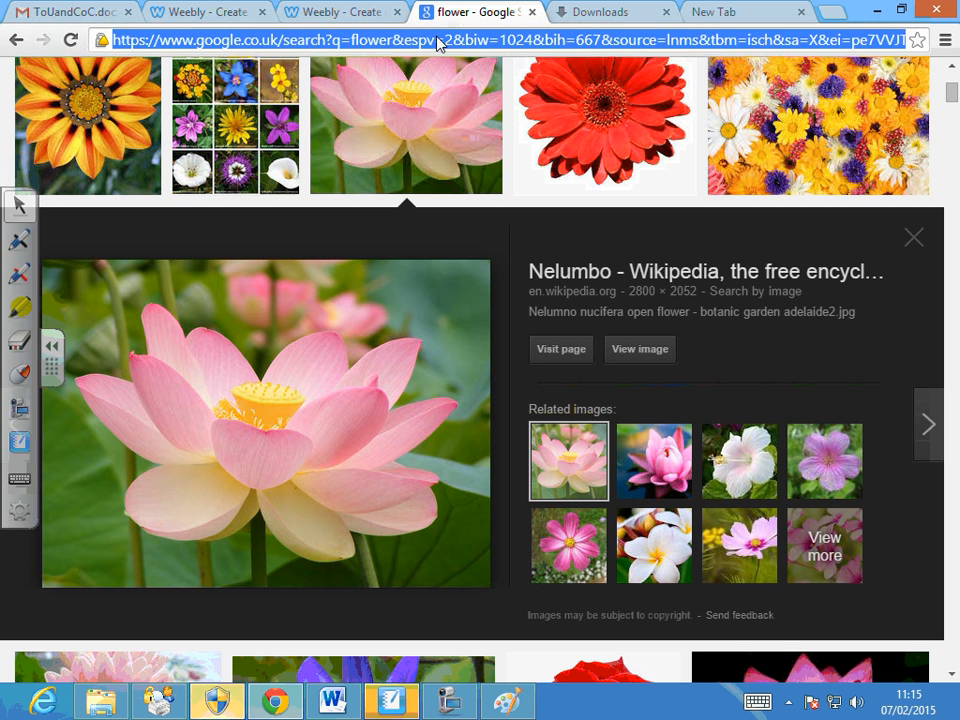
type("myuha")
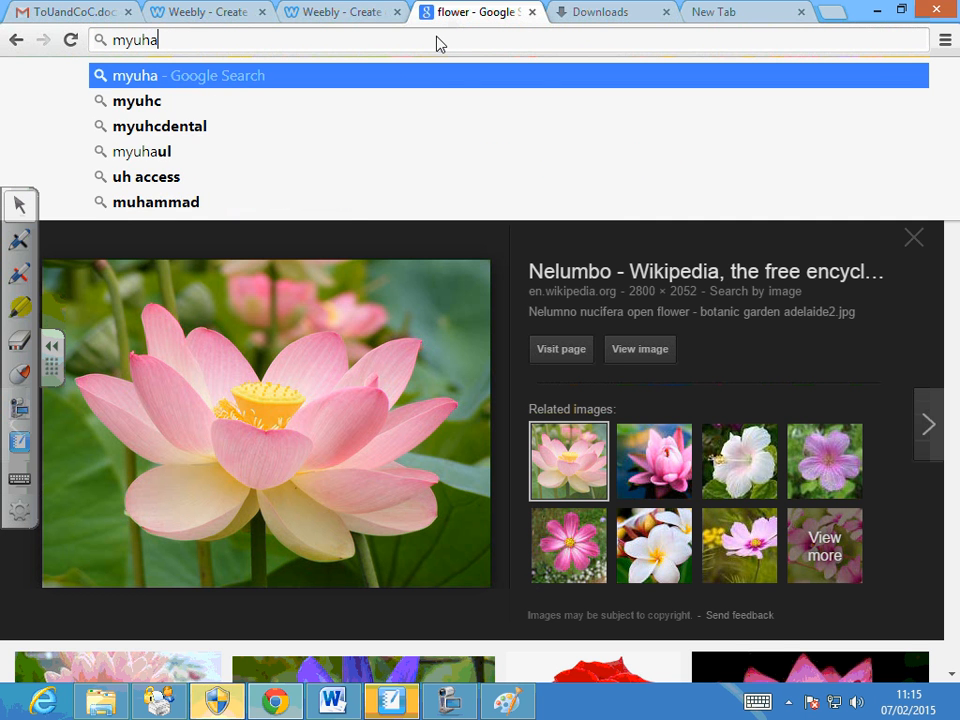
key("BackSpace")
key("BackSpace")
key("BackSpace")
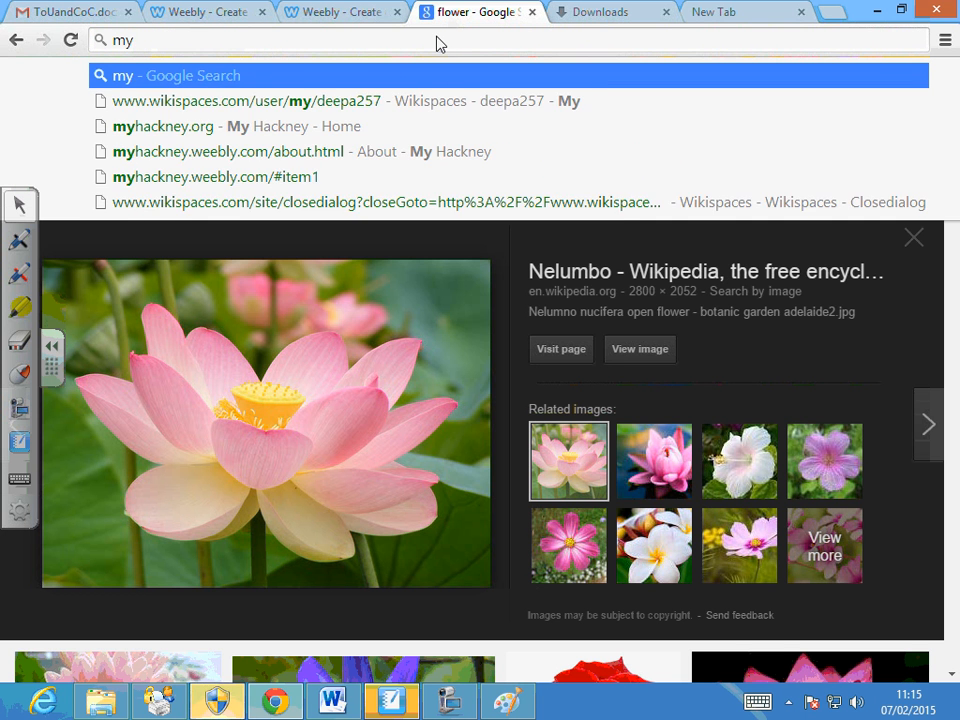
type("hackney.org")
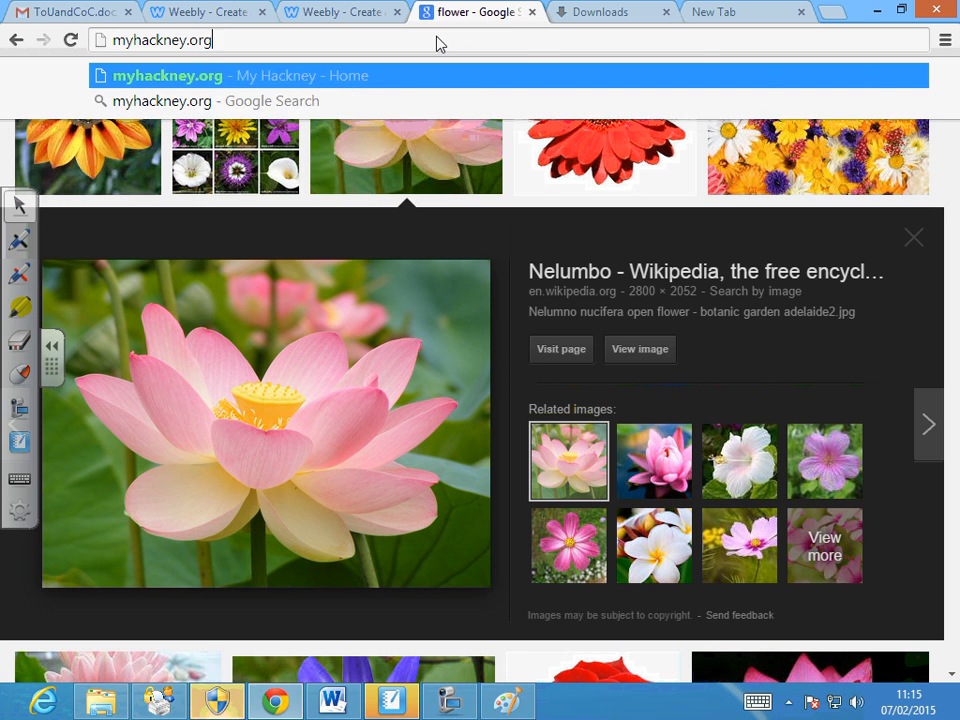
key("Return")
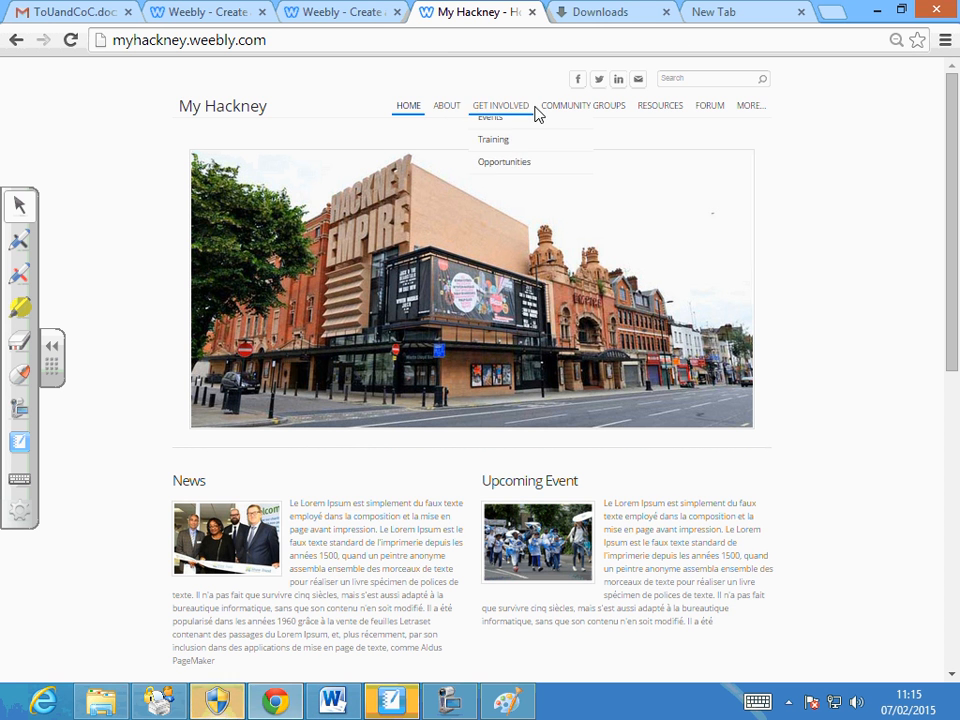
mouse_move(570, 112)
mouse_move(508, 116)
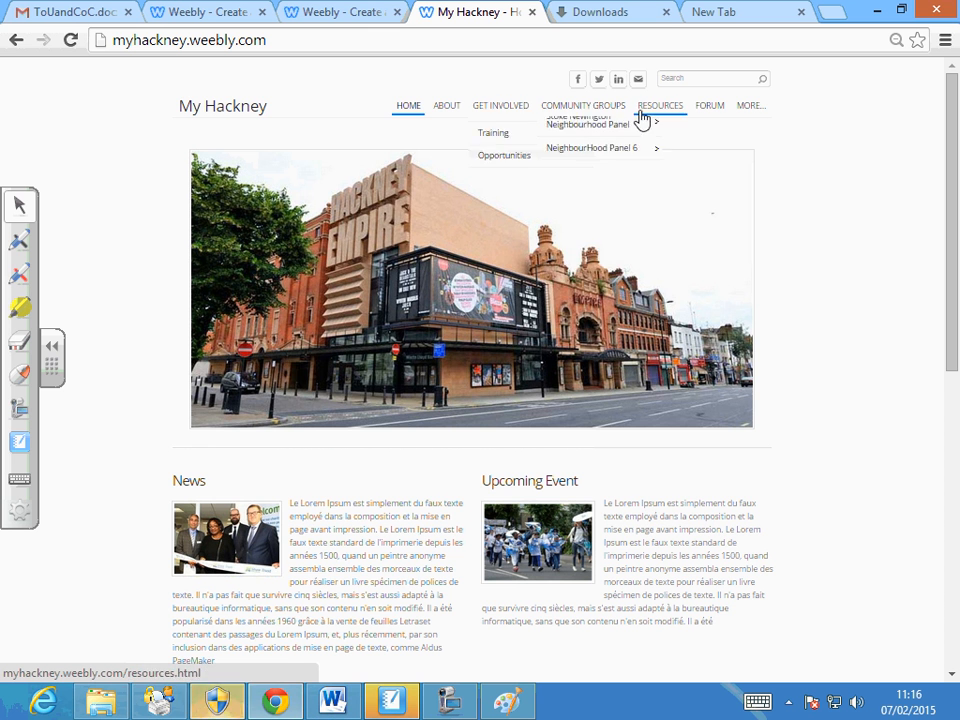
mouse_move(620, 137)
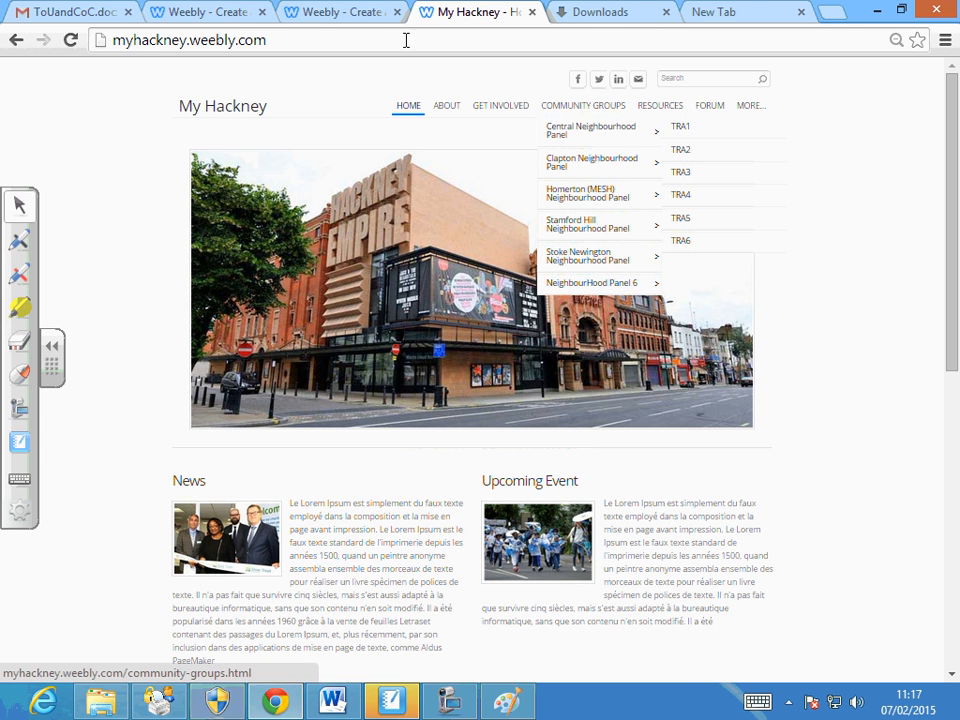
Return to the Weebly site list and open the My Hackney site for editing.
left_click(235, 24)
scroll(333, 370, "down", 4)
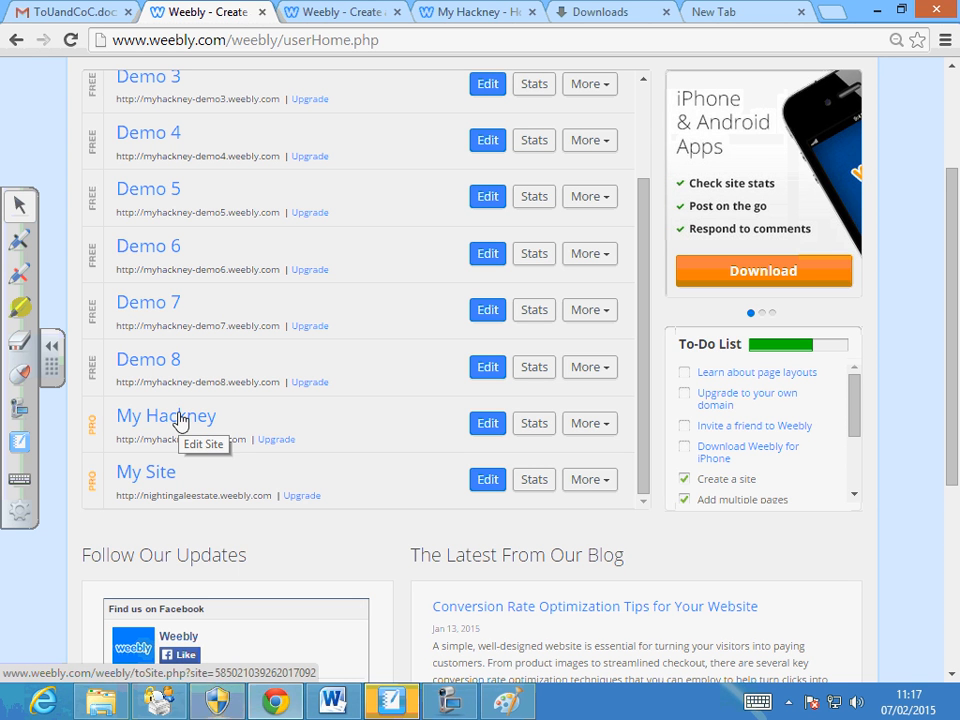
left_click(484, 424)
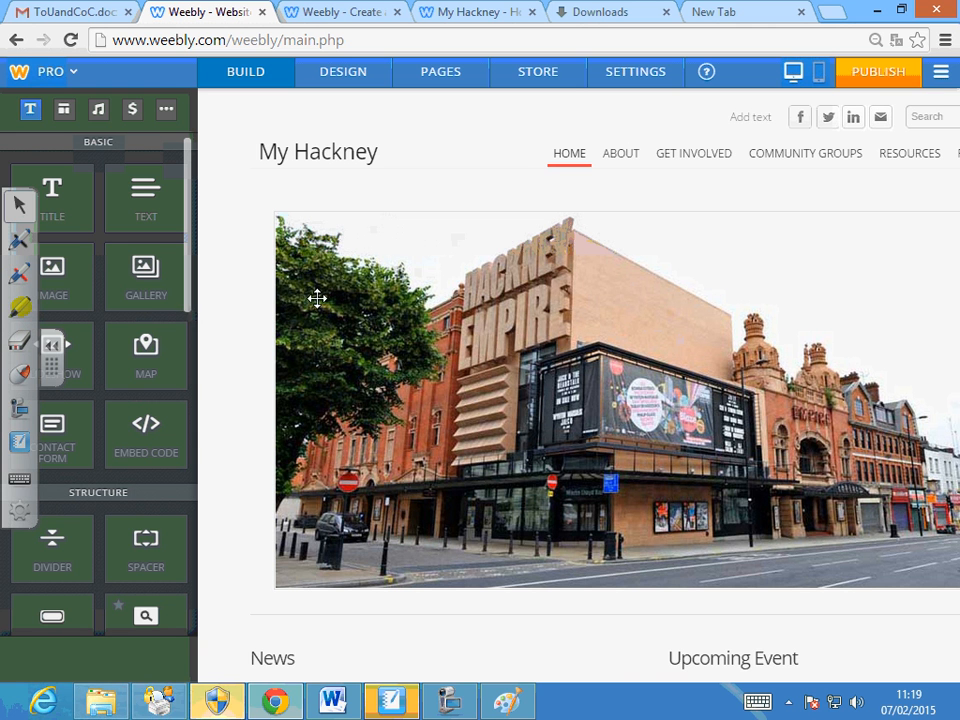
Move the TRA1 page below TRA3 under the Central Neighbourhood Panel in the site's page list.
left_click(447, 80)
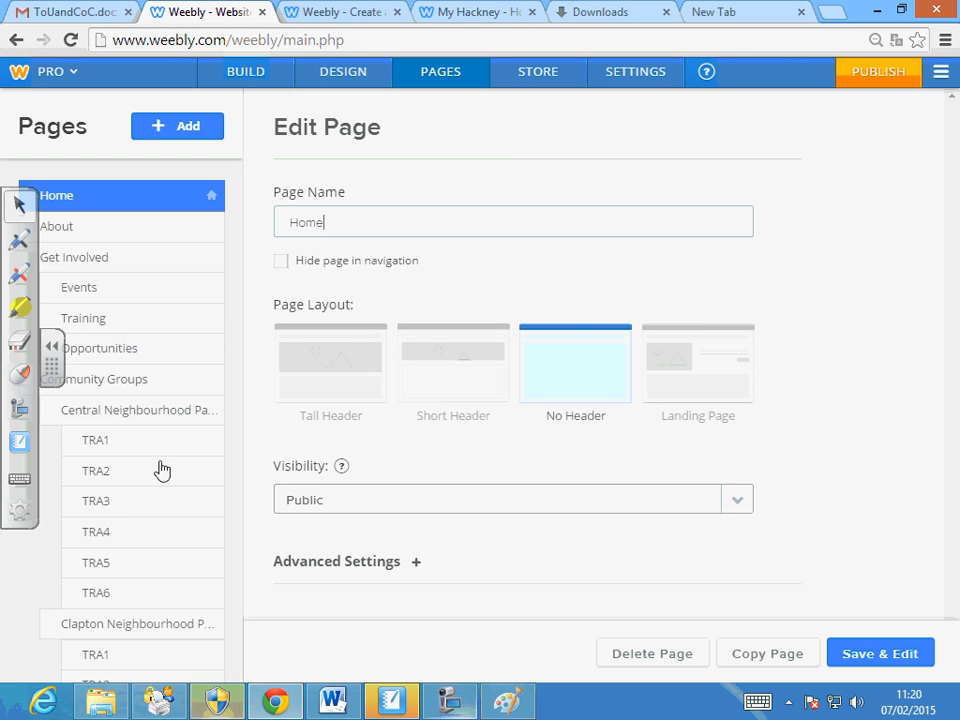
left_click_drag(128, 447, 125, 497)
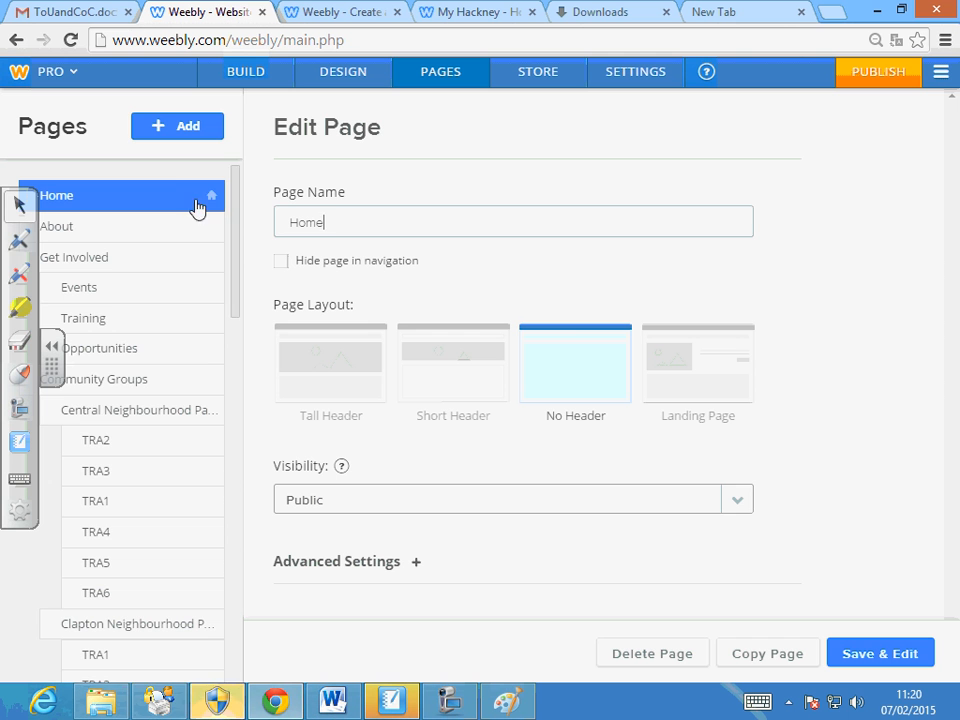
Add a new standard page at the end of the page list and name it Test.
left_click_drag(238, 221, 336, 626)
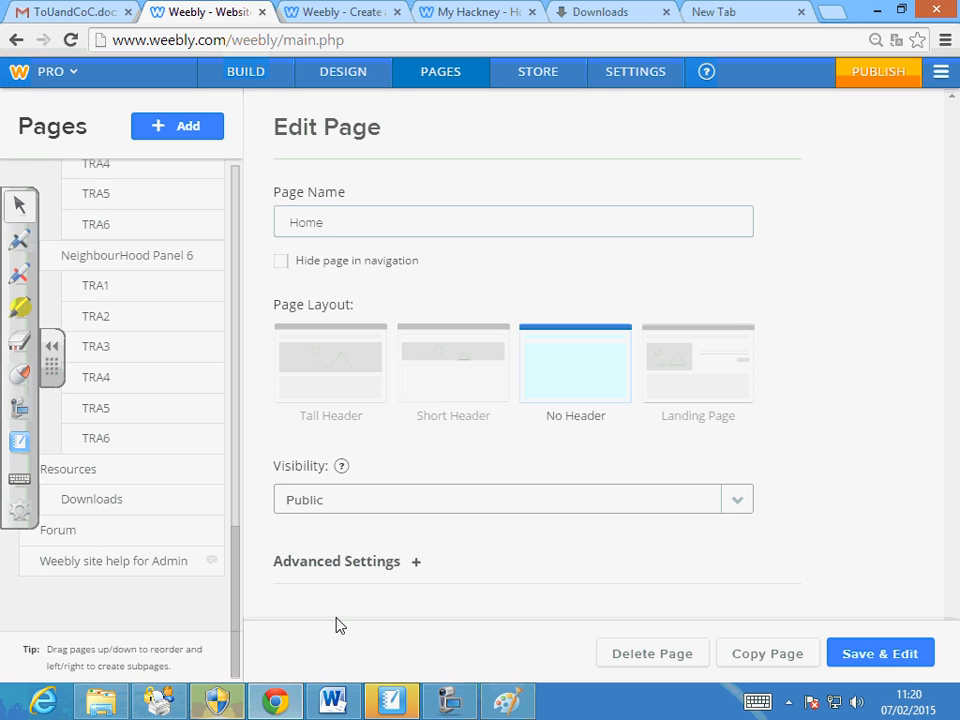
left_click(151, 138)
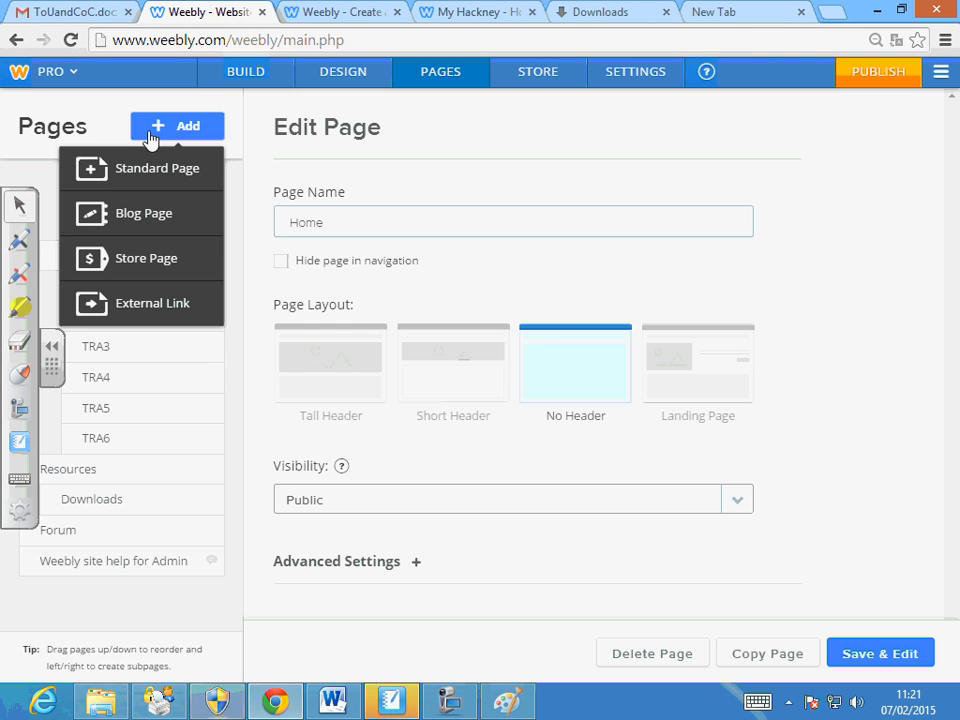
left_click(146, 173)
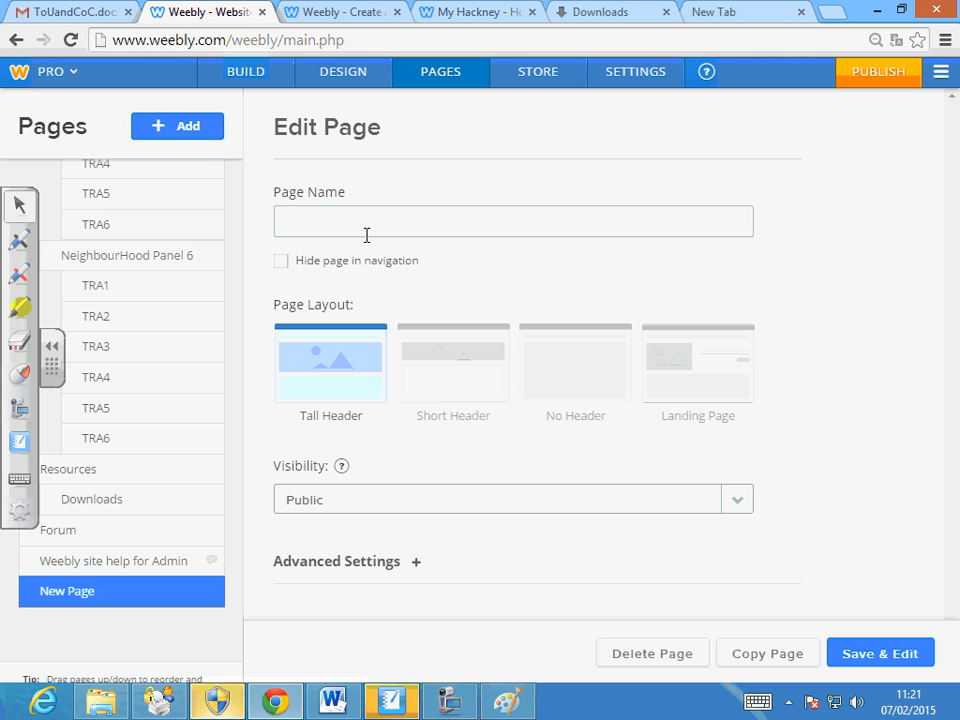
type("Test")
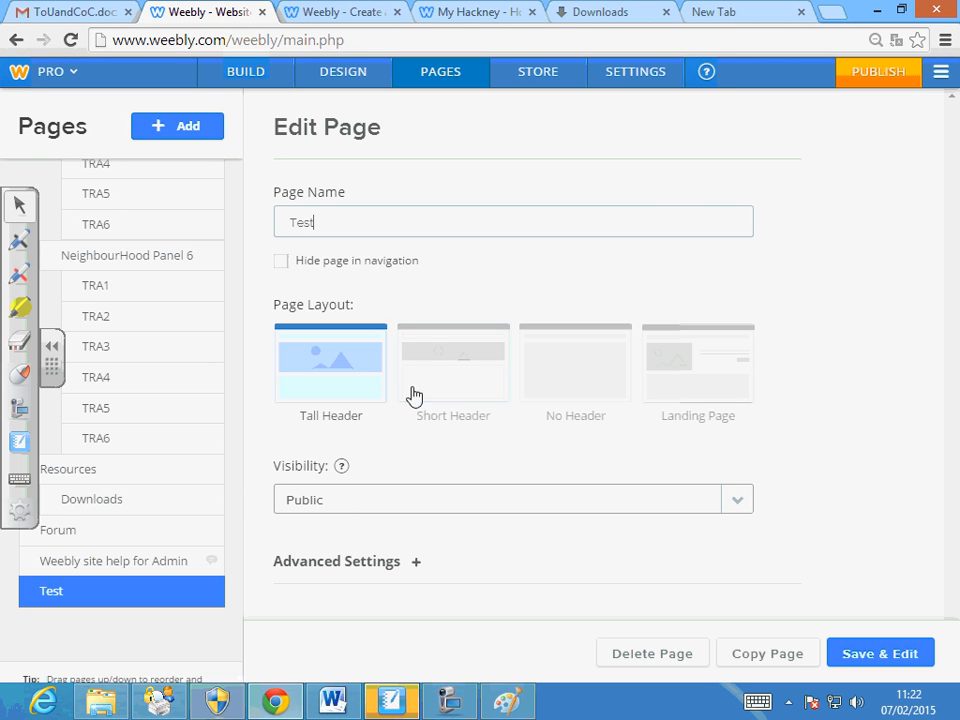
Review the visibility options and the advanced settings fields available for the Test page.
mouse_move(2, 717)
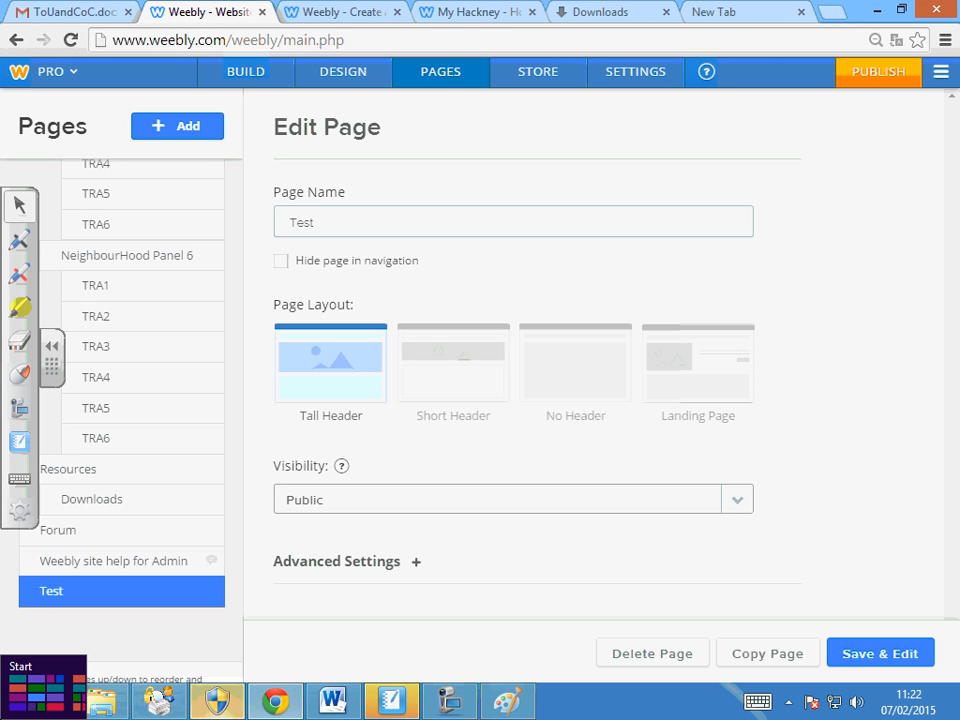
mouse_move(873, 445)
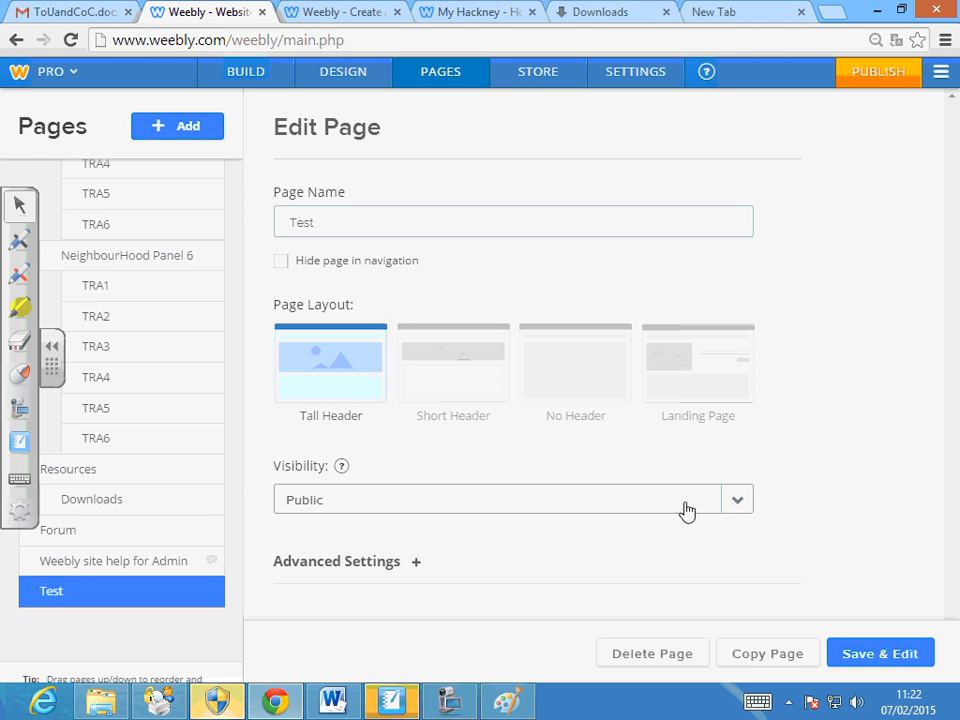
left_click(729, 510)
left_click(730, 515)
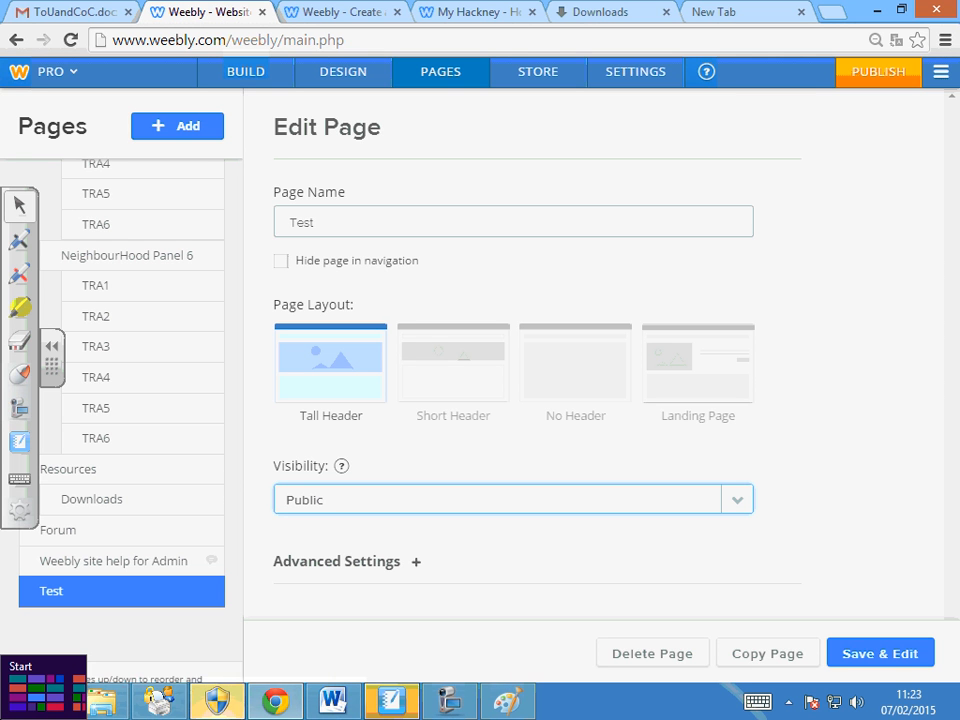
left_click(738, 501)
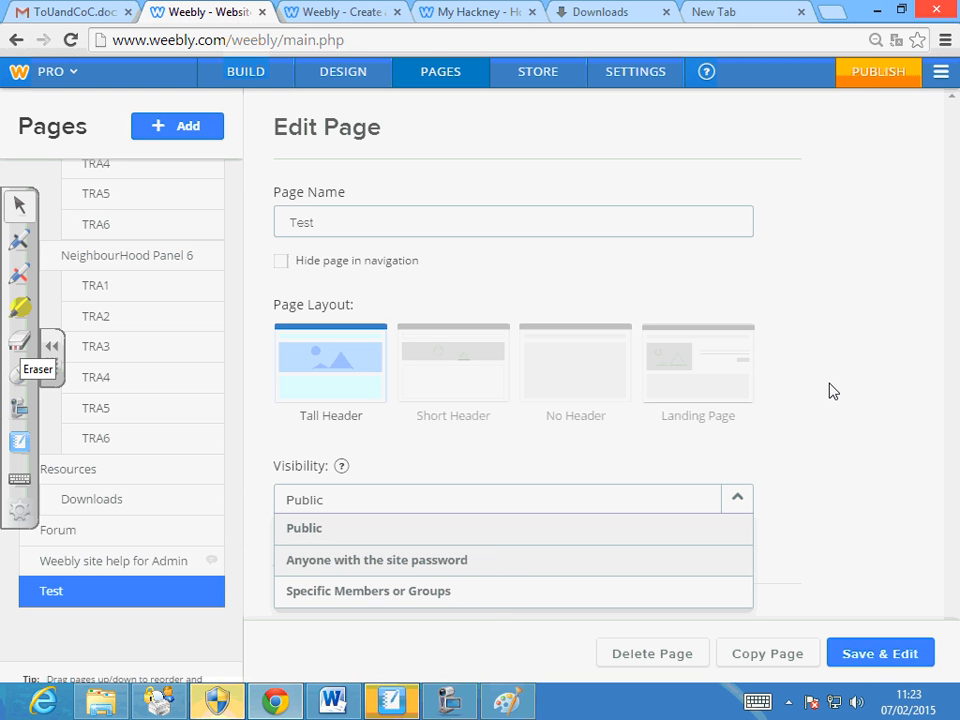
left_click(767, 508)
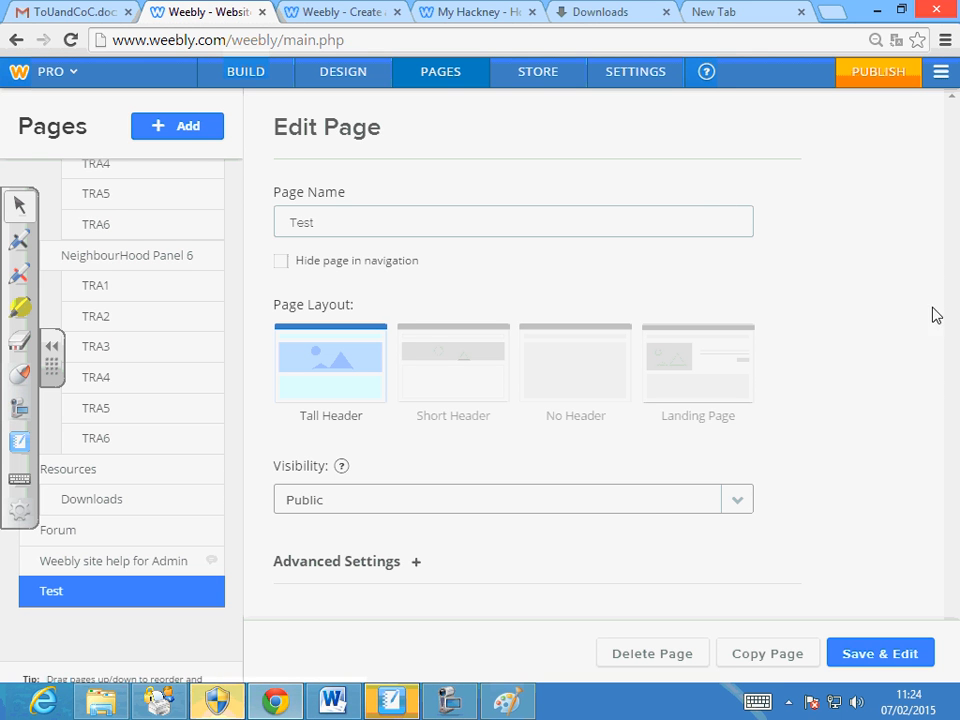
left_click(416, 562)
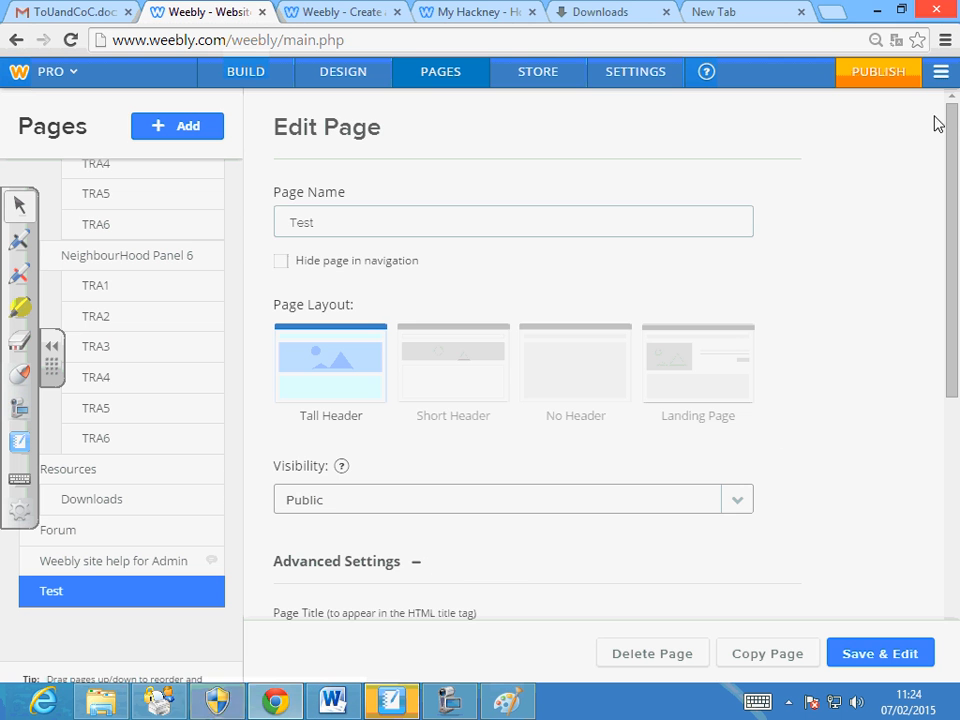
left_click_drag(945, 171, 945, 340)
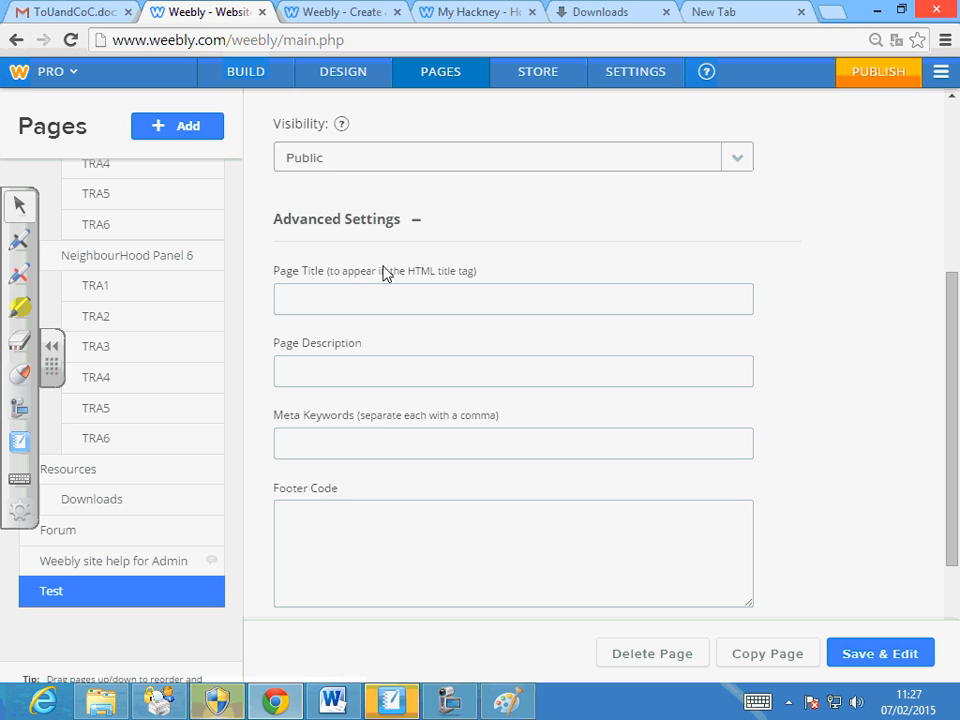
left_click(417, 225)
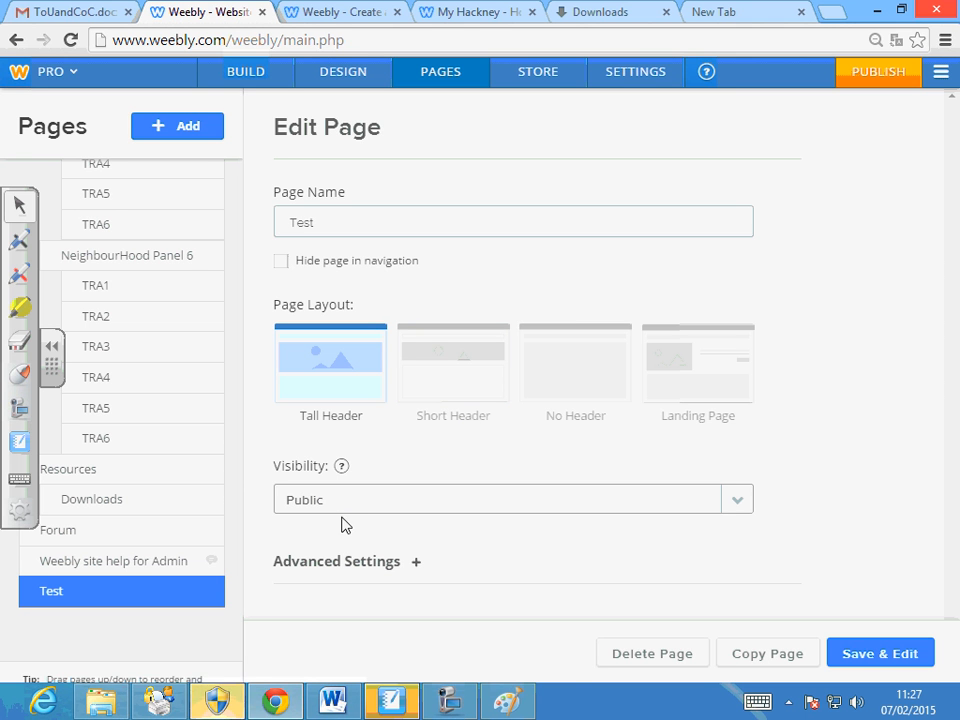
Set the Test page's HTML page title to "Training Test" in its advanced settings.
left_click(418, 566)
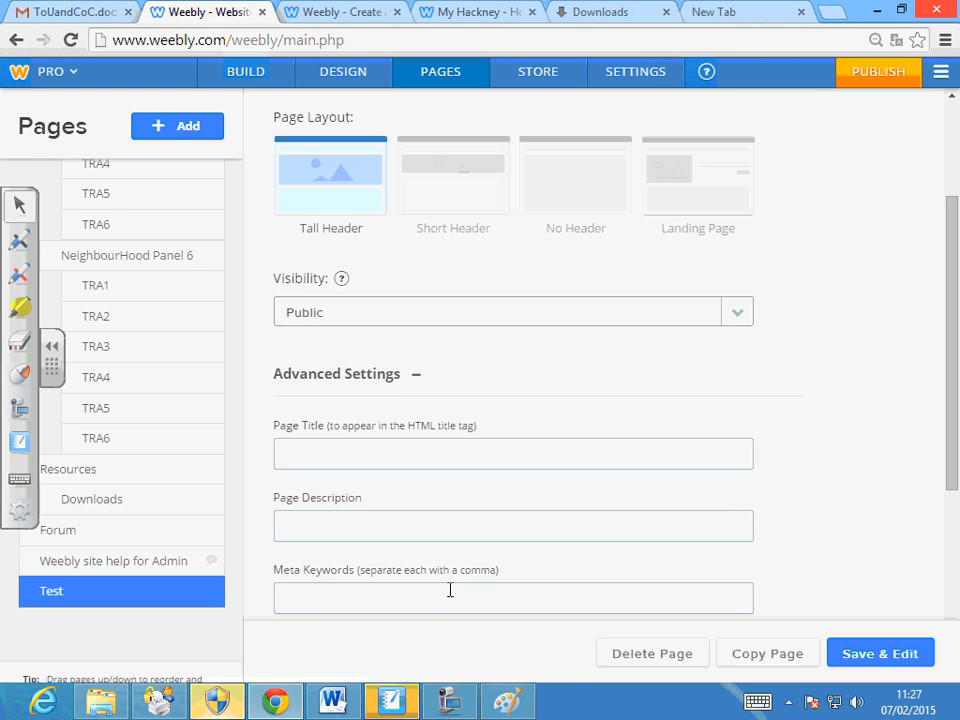
left_click(426, 456)
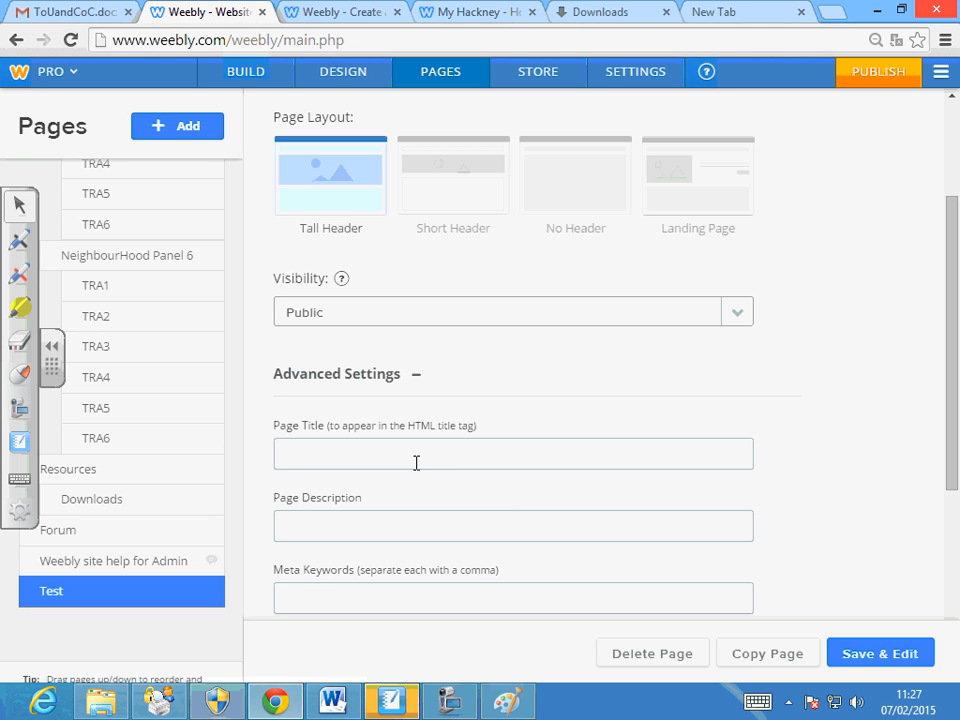
type("Training Test")
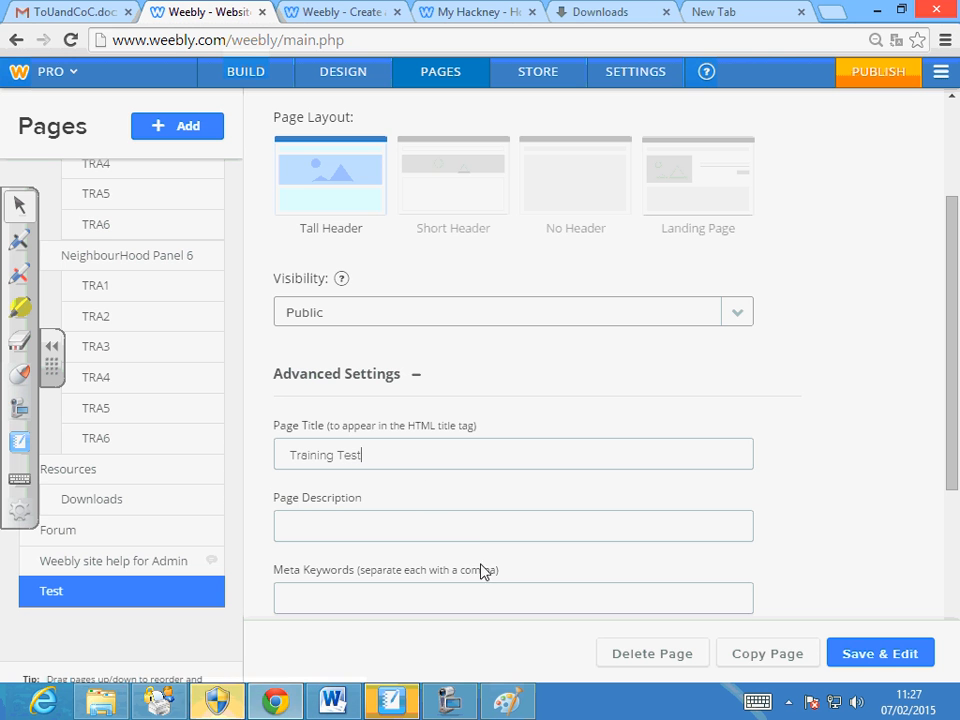
Enter "Page craeted whikle giving a demo in training" as the Test page's description.
left_click(481, 534)
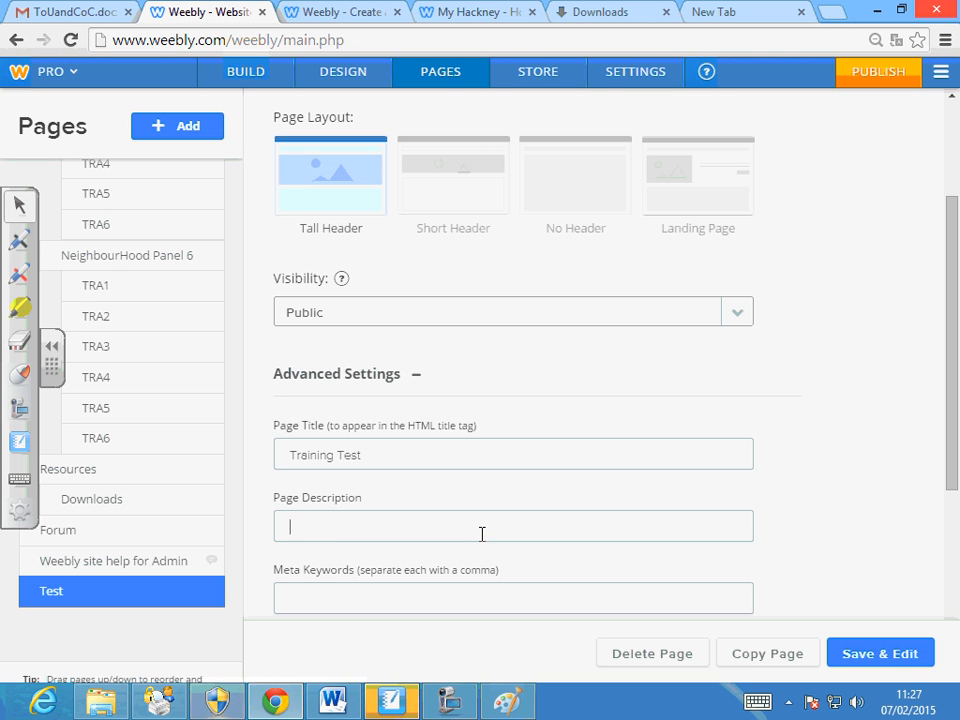
type("Page desc")
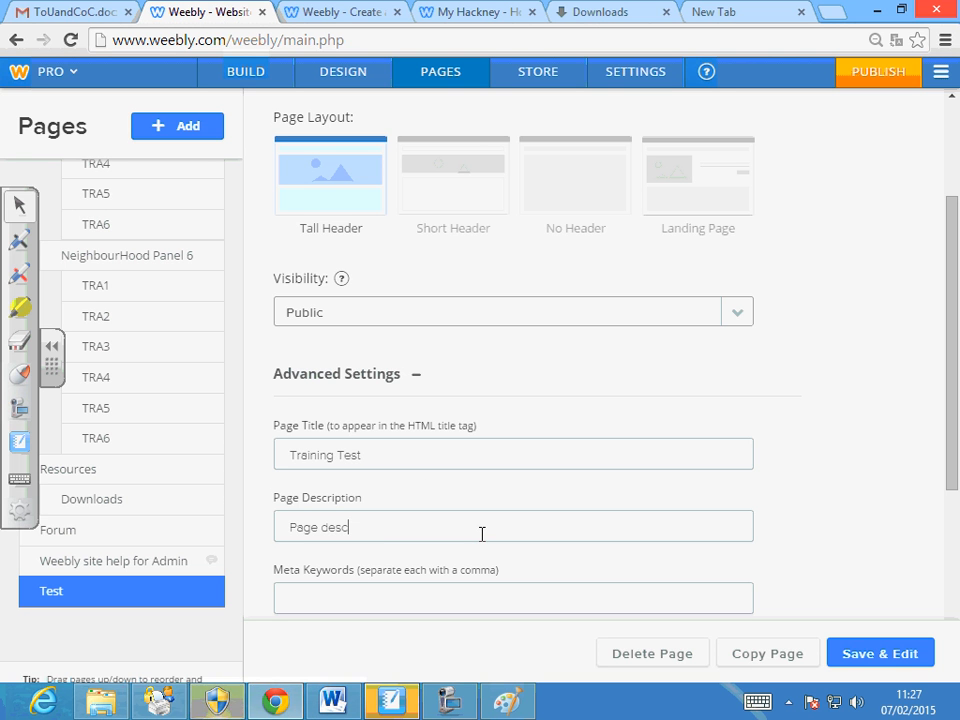
type("ribibg")
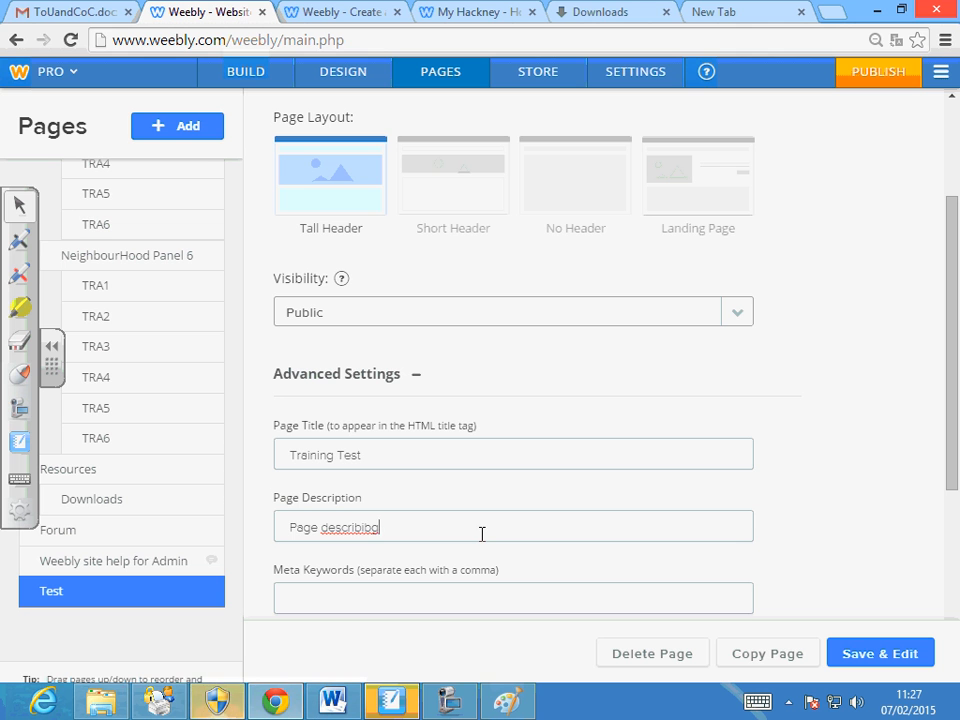
key("BackSpace")
key("BackSpace")
key("BackSpace")
key("BackSpace")
key("BackSpace")
key("BackSpace")
key("BackSpace")
key("BackSpace")
key("BackSpace")
key("BackSpace")
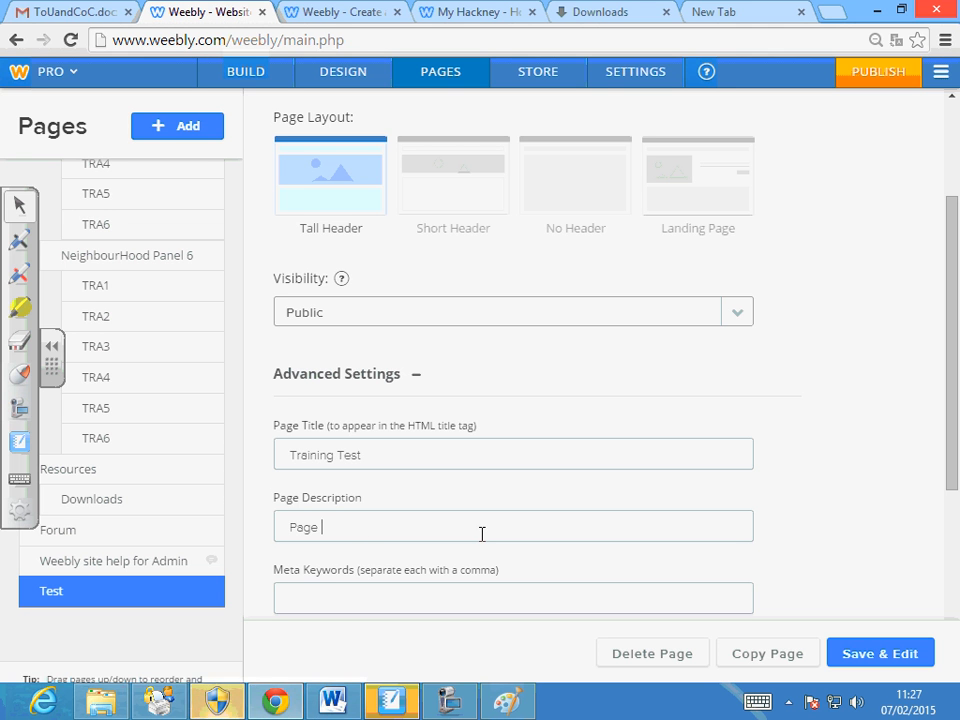
type("created whikle ")
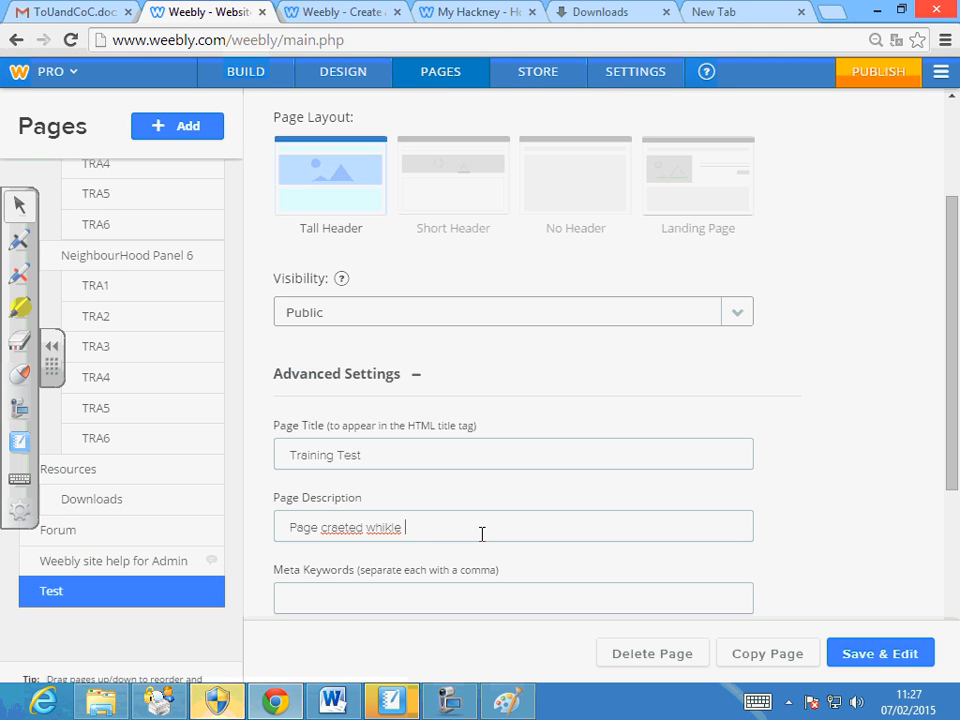
type("giving a demo in tal")
type("ning")
key("BackSpace")
key("BackSpace")
key("BackSpace")
key("BackSpace")
key("BackSpace")
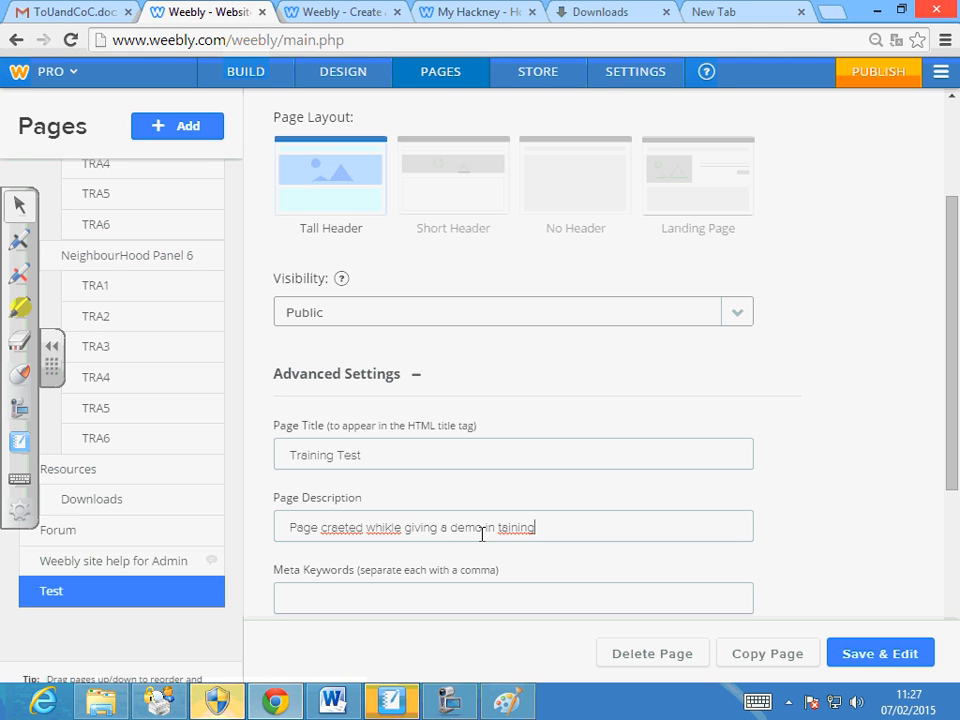
key("BackSpace")
key("BackSpace")
type("raining")
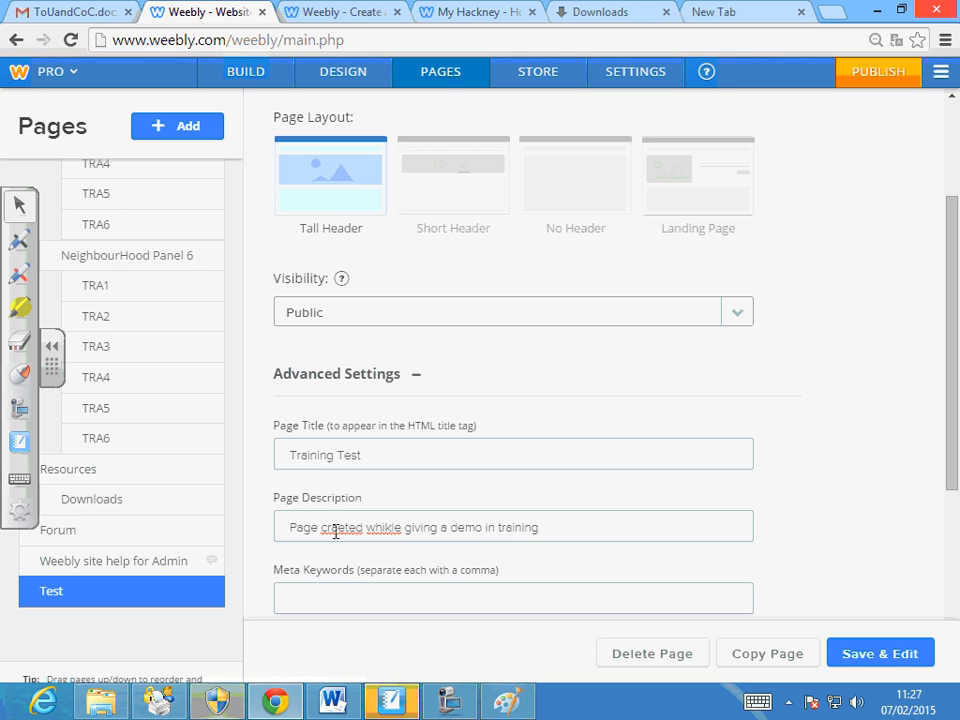
Correct the misspelled word "craeted" to "created" in the page description.
left_click_drag(334, 530, 347, 534)
key("BackSpace")
type("e")
key("Right")
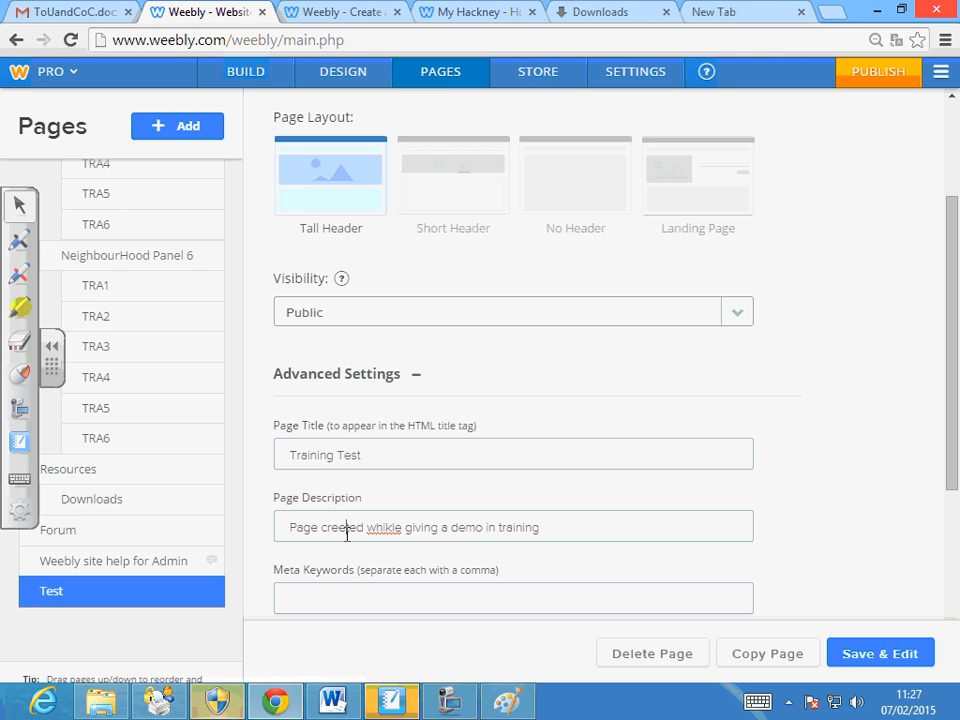
Fix the remaining misspellings in the page description so it reads "Page created while giving a demo in training".
key("BackSpace")
type("a")
left_click(396, 527)
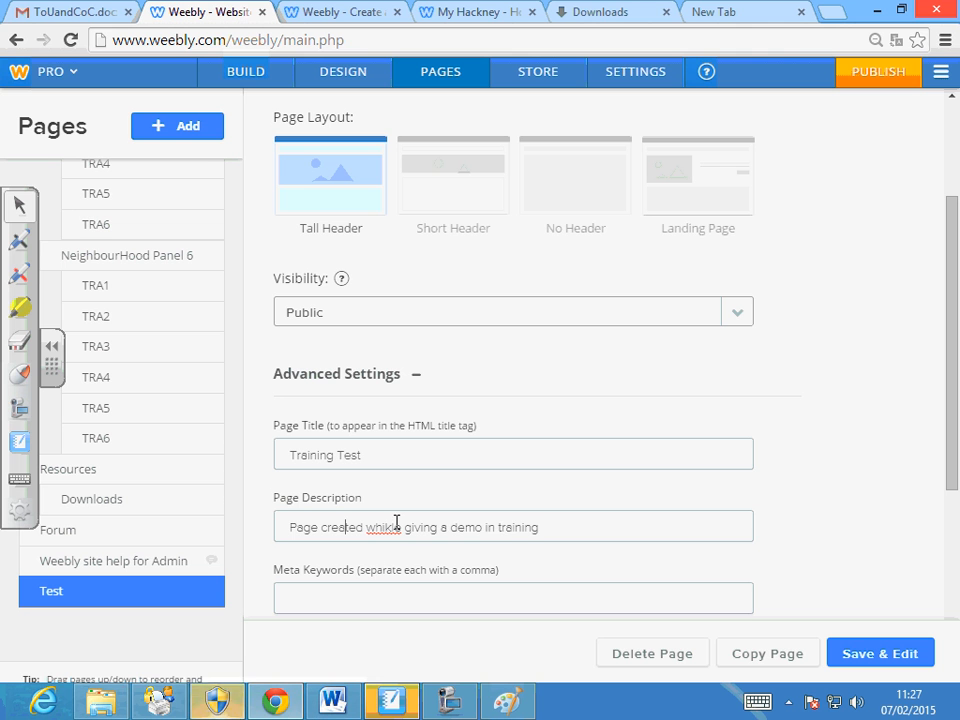
key("BackSpace")
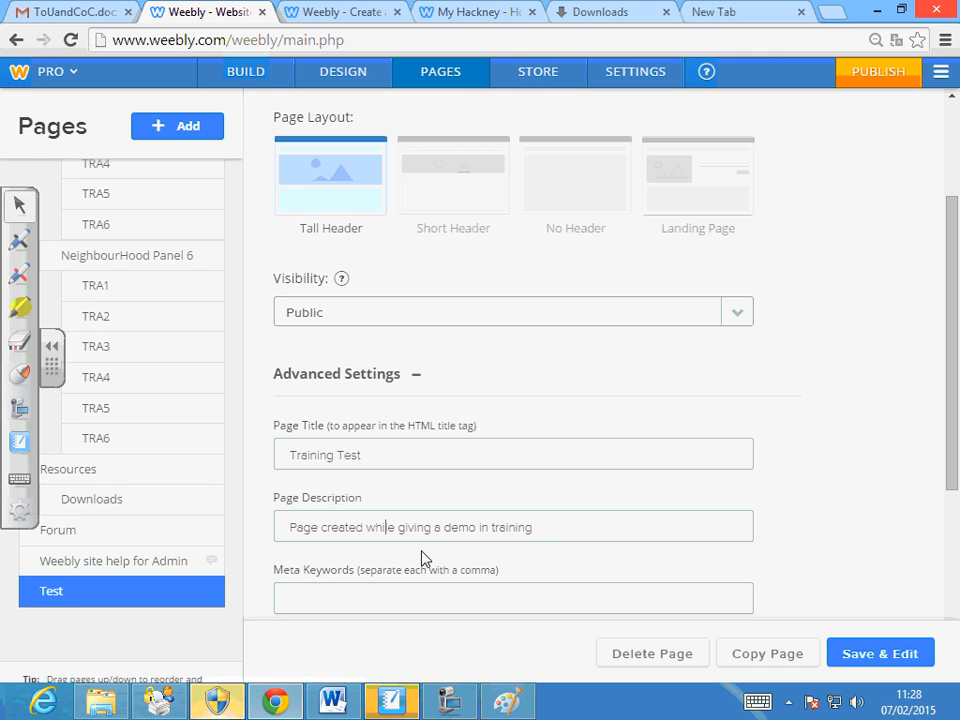
Enter "Test page, training" as the Test page's meta keywords and save the page for editing.
left_click(625, 604)
type("Test pag")
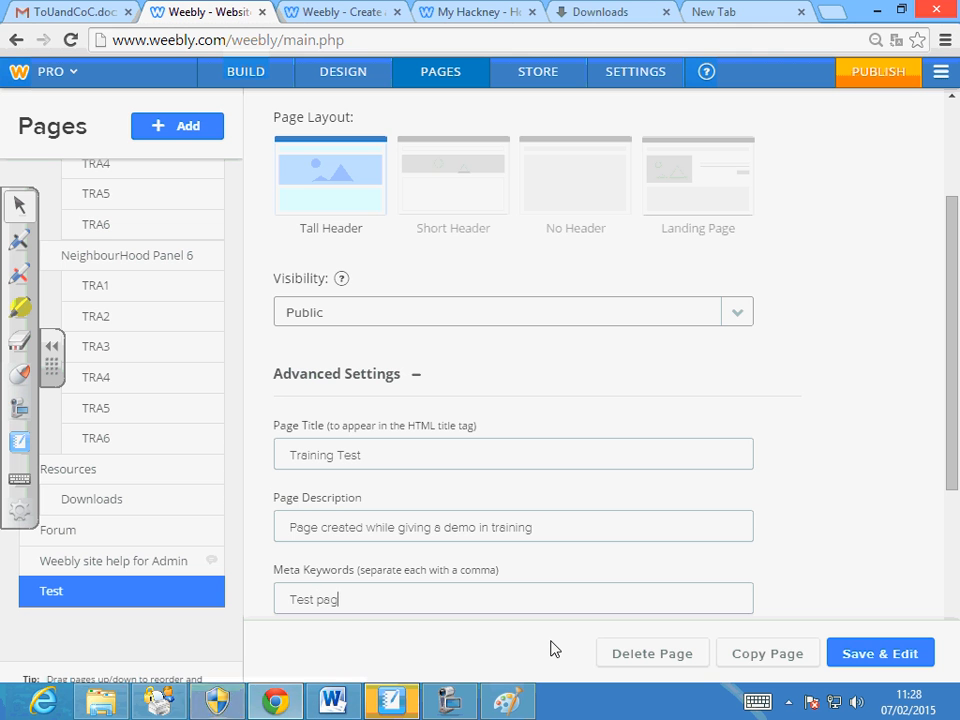
type("e, training")
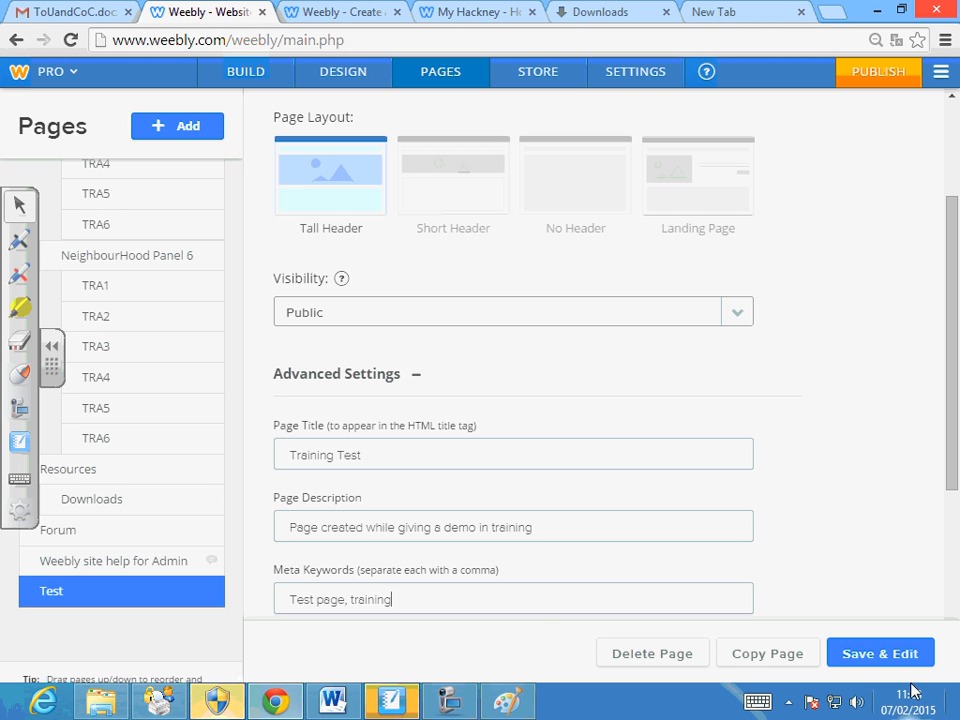
left_click(845, 655)
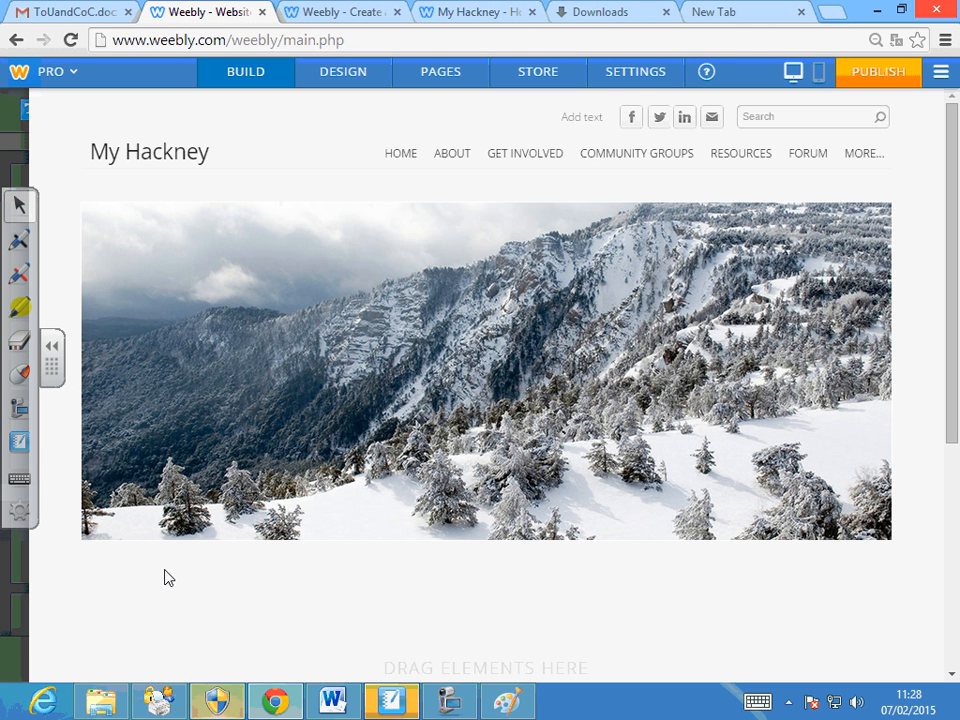
Move the Test page up the page list to sit under Community Groups, directly above NeighbourHood Panel 6.
left_click(454, 79)
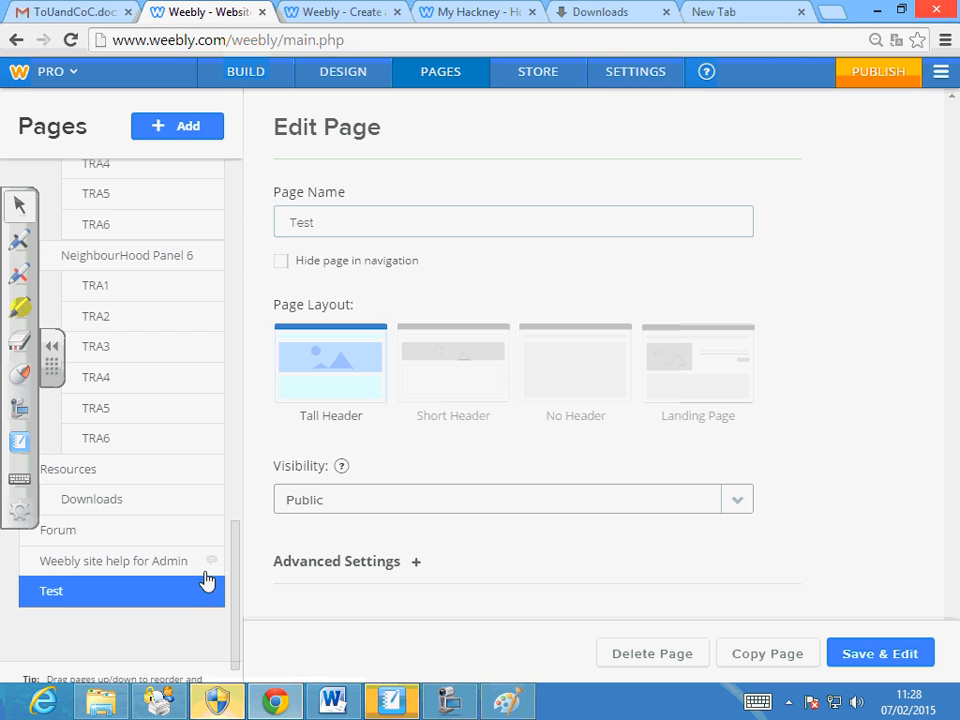
left_click_drag(182, 602, 188, 266)
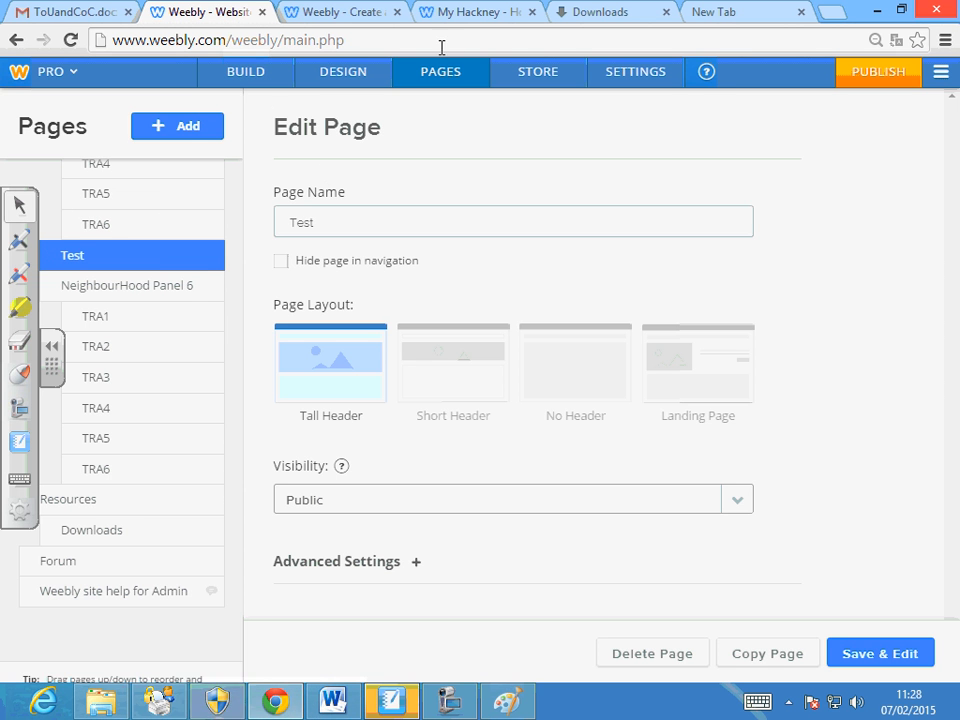
Return to the site editor and open the Test page from the site's Community Groups navigation menu.
left_click(242, 88)
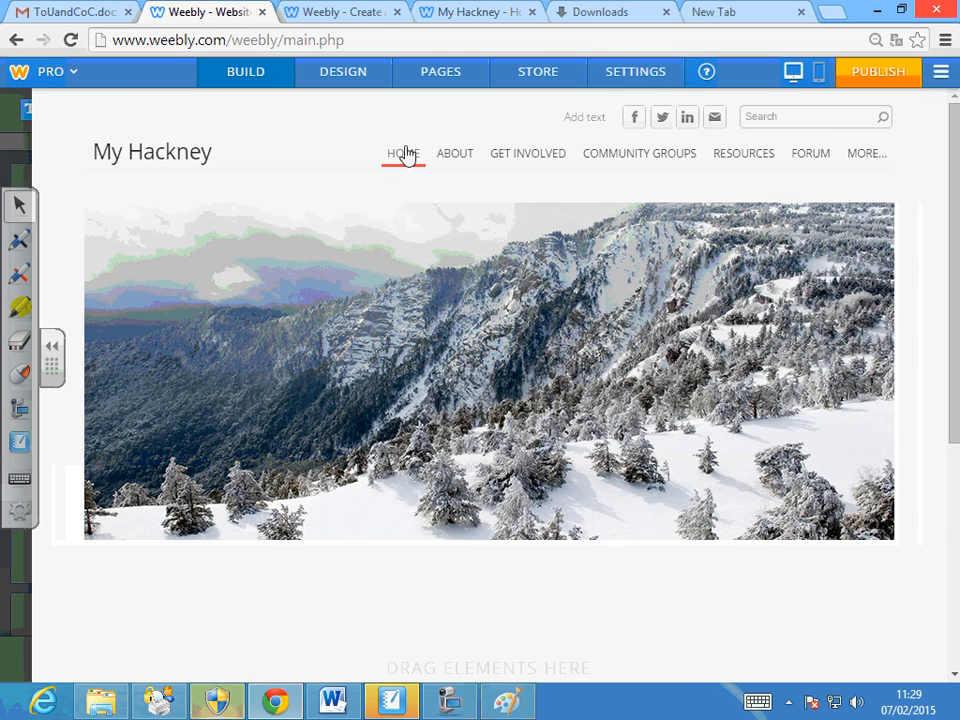
mouse_move(579, 146)
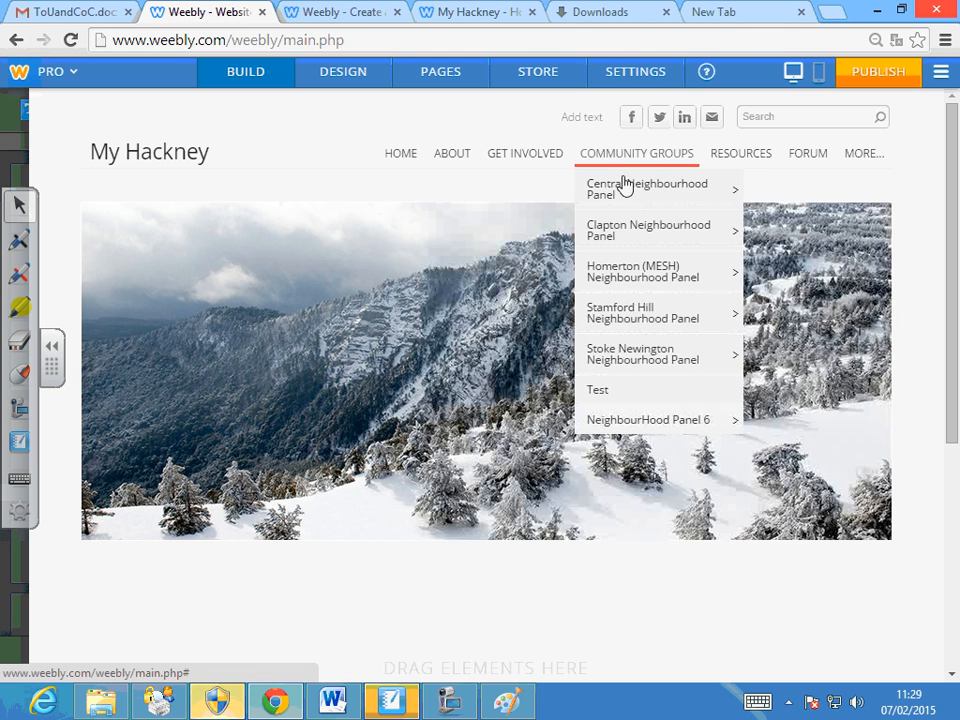
mouse_move(652, 412)
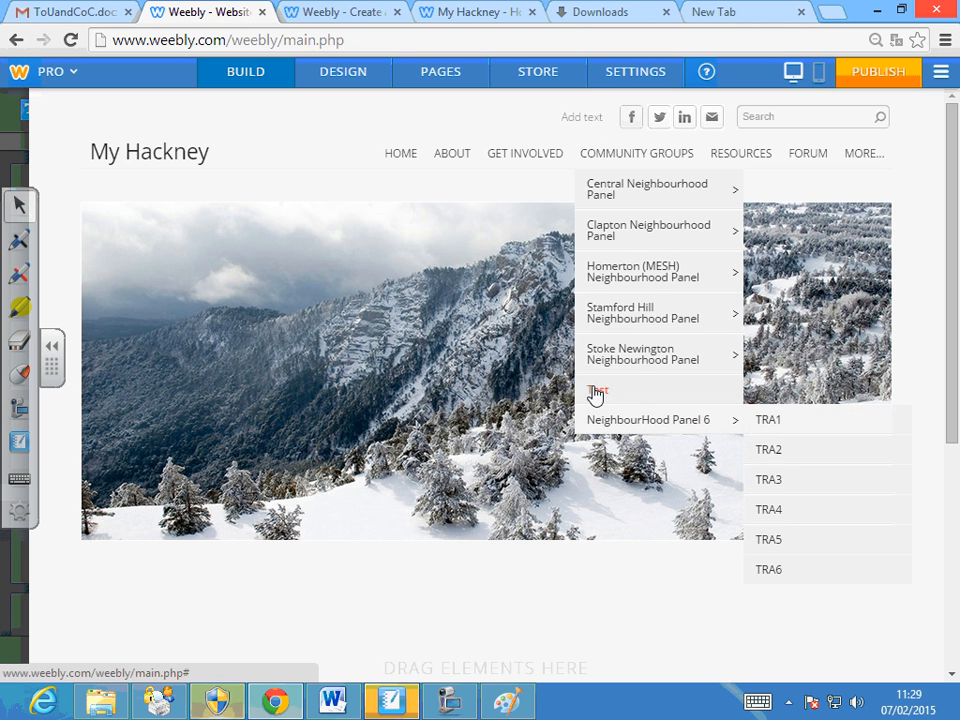
left_click(595, 393)
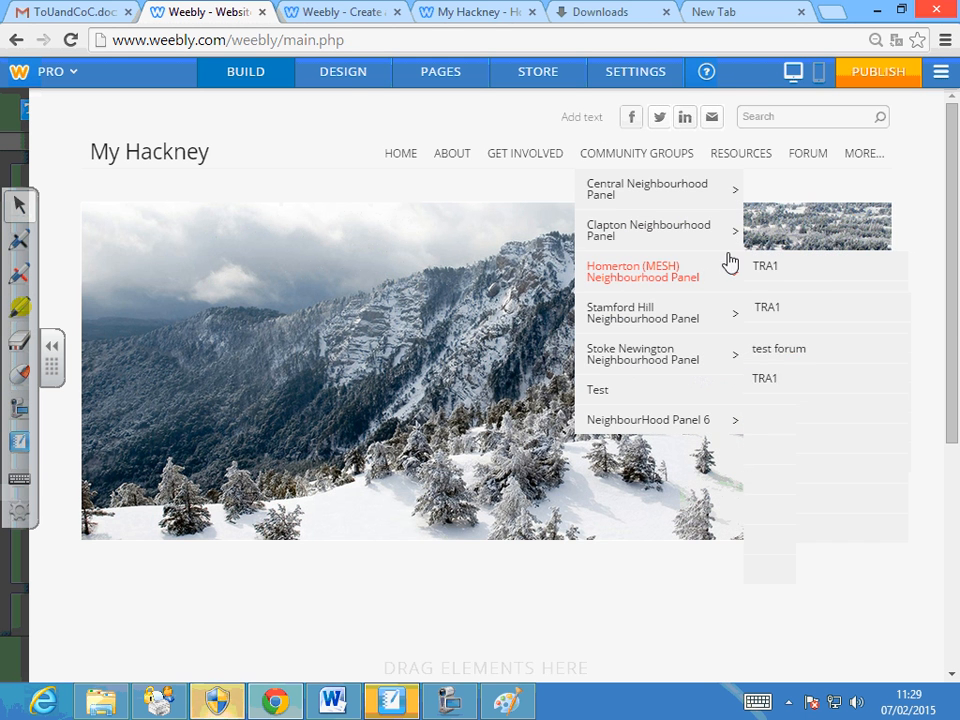
Look over the Test page's content area and footer, the Get Involved and Community Groups menus, and the available page elements.
scroll(350, 440, "down", 4)
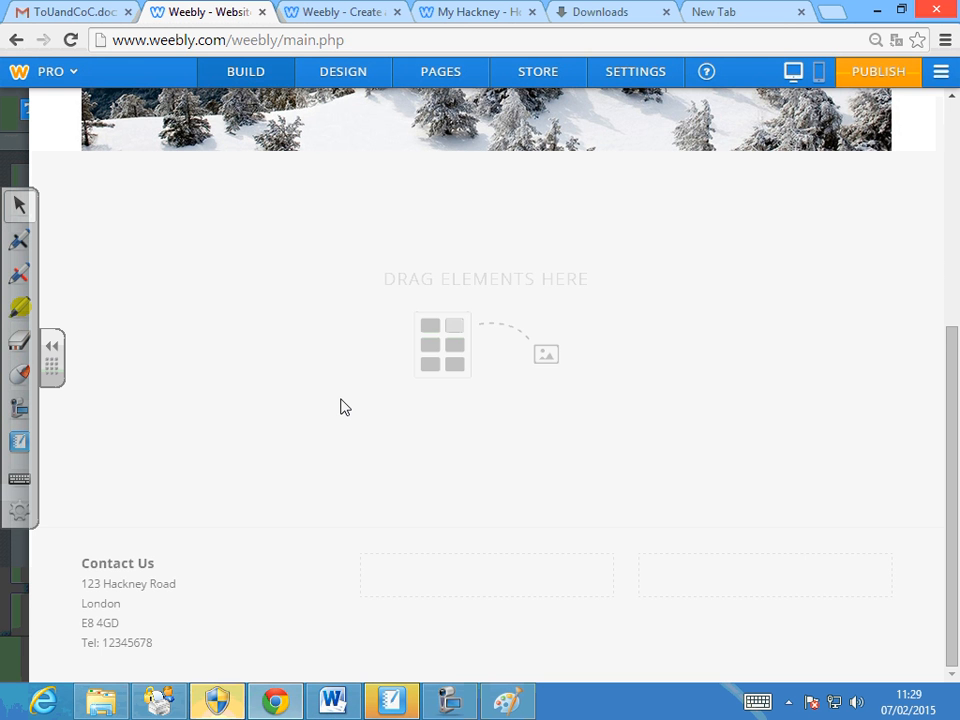
scroll(342, 410, "up", 5)
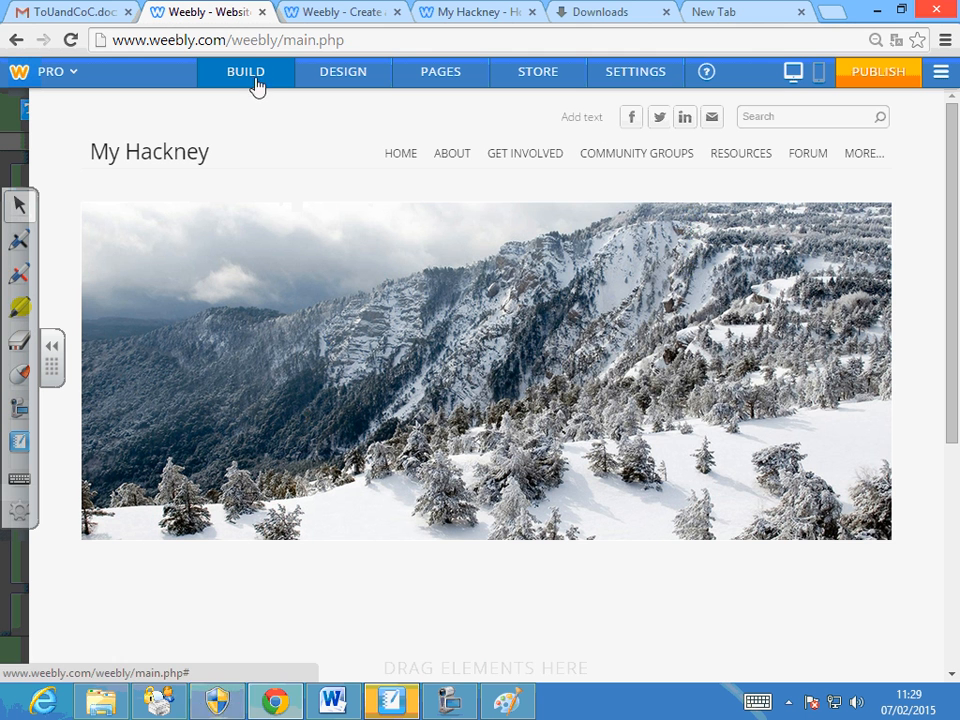
mouse_move(525, 155)
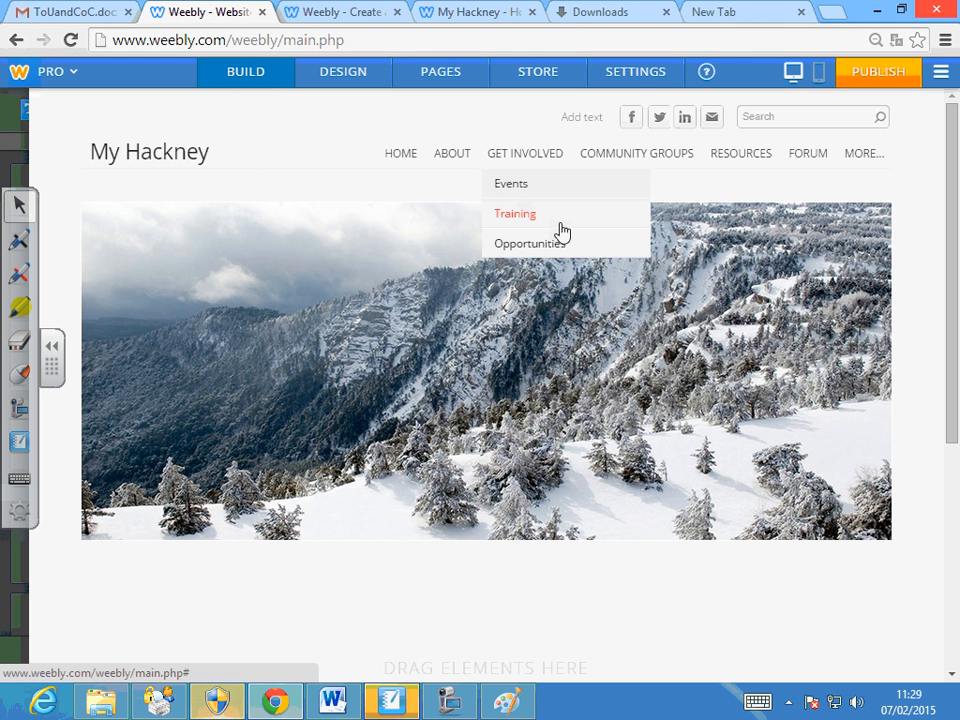
mouse_move(628, 175)
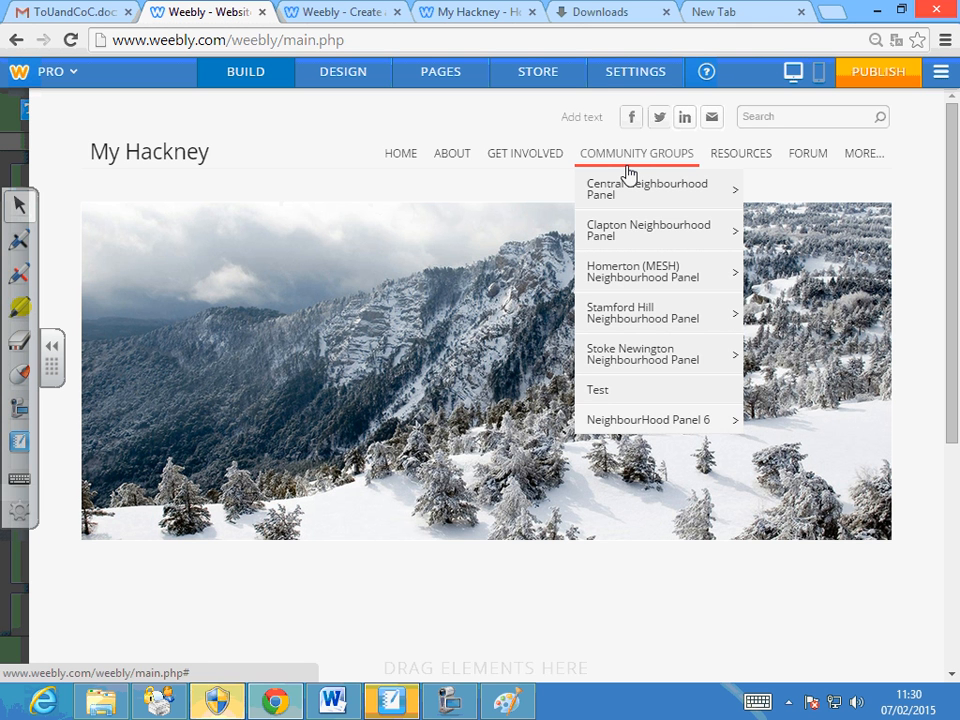
mouse_move(17, 398)
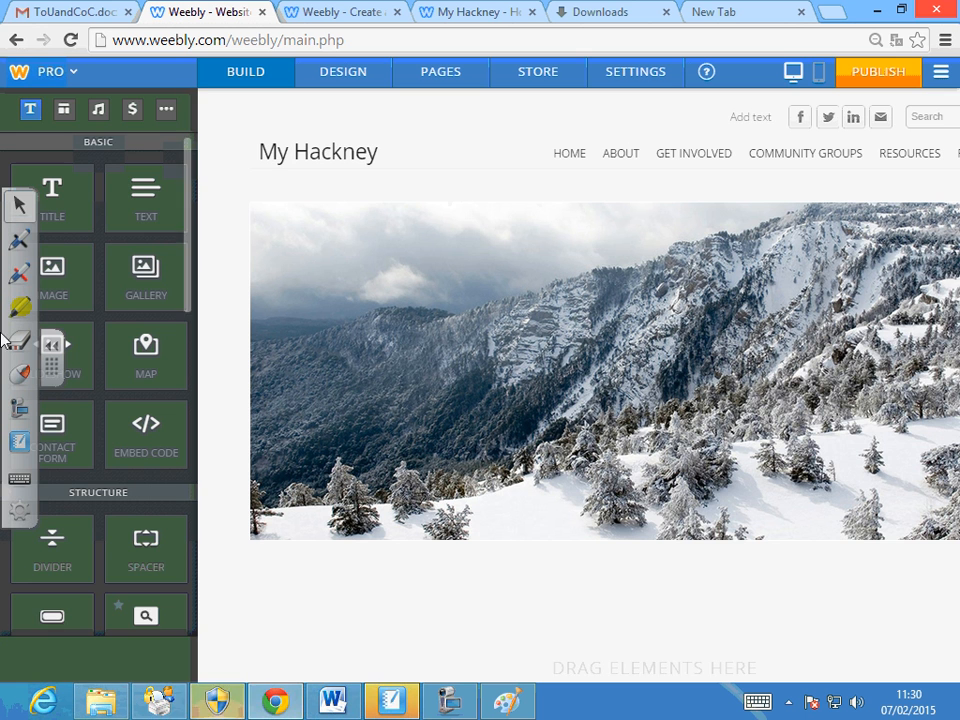
left_click(324, 143)
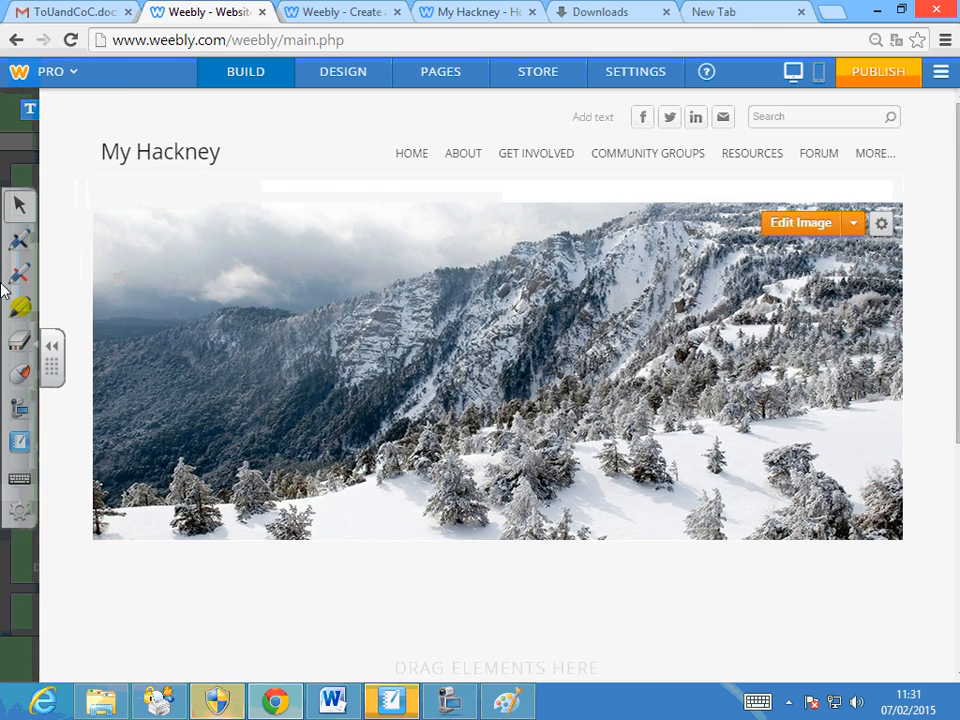
Add a text element to the Test page's content area below the header image.
mouse_move(17, 298)
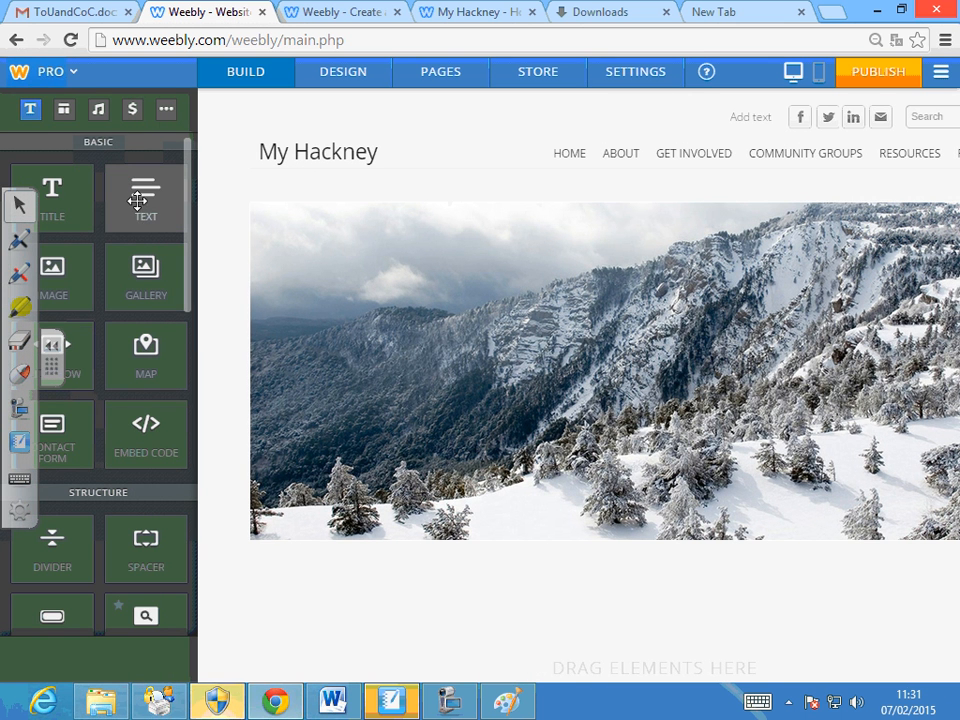
left_click_drag(138, 208, 416, 615)
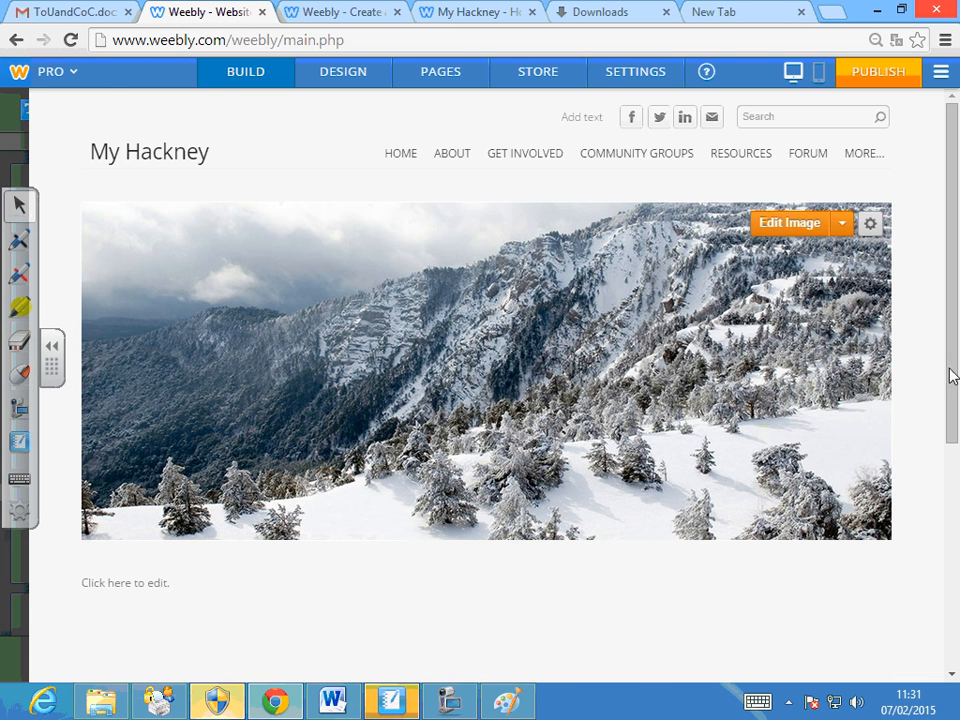
left_click_drag(950, 375, 955, 510)
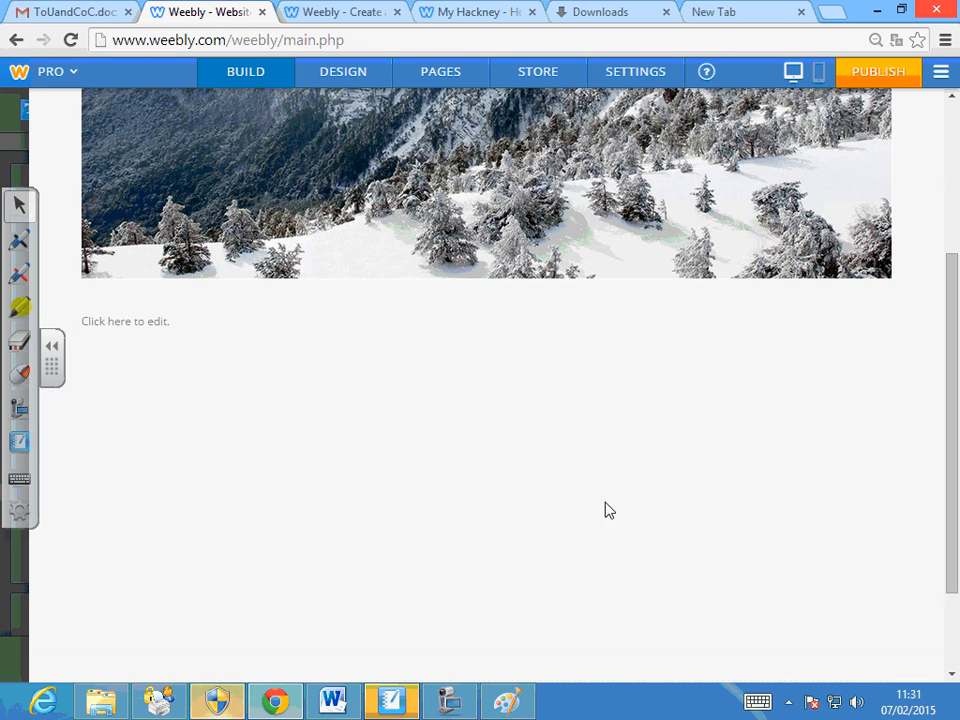
Enter "Testing For Training" as the first line of the new text element and start a new line.
left_click(109, 325)
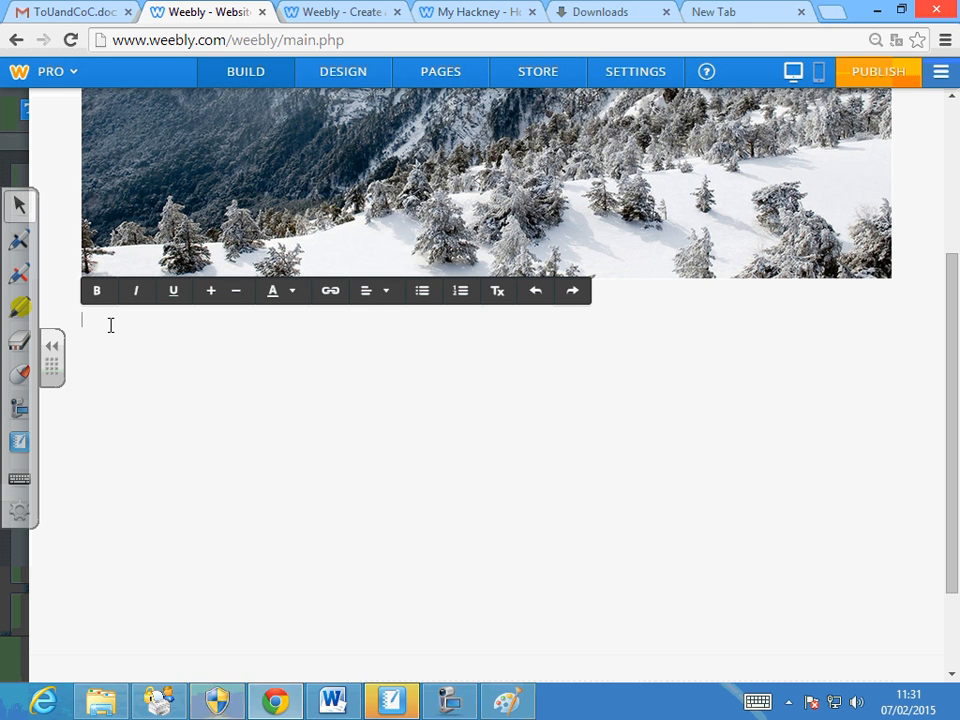
type("Tesing")
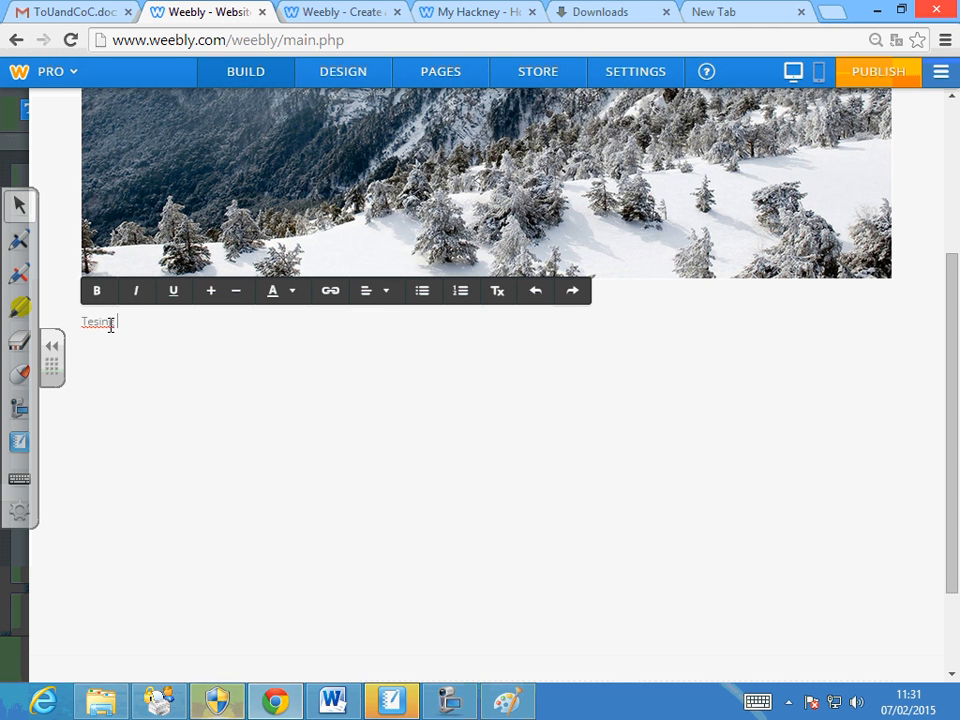
key("BackSpace")
key("BackSpace")
key("BackSpace")
key("BackSpace")
type("ti")
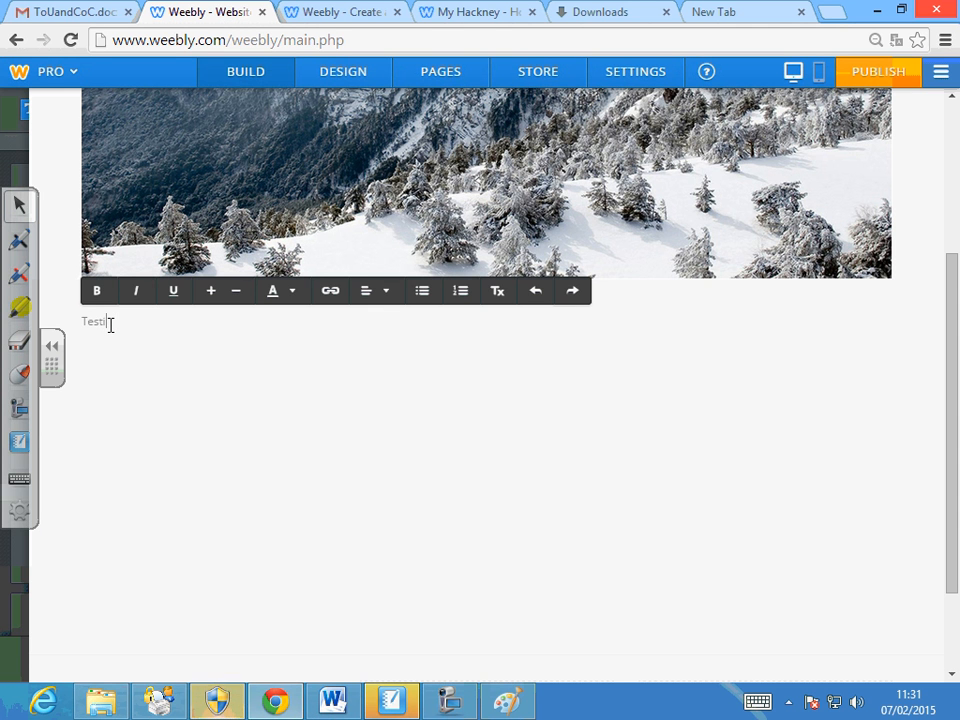
type("ng For")
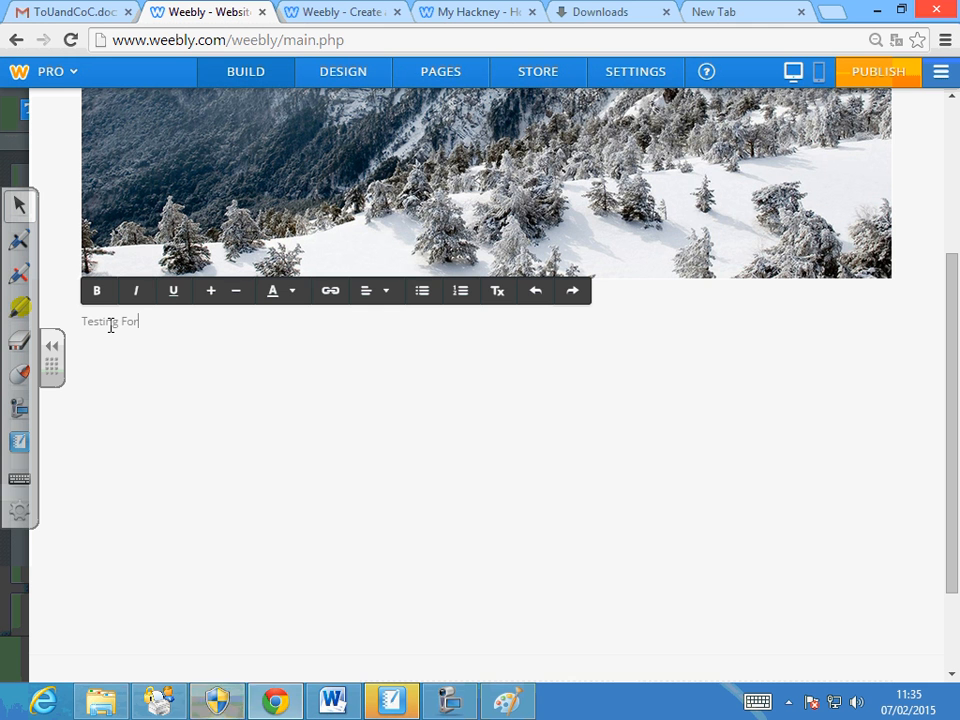
type("Trainibg")
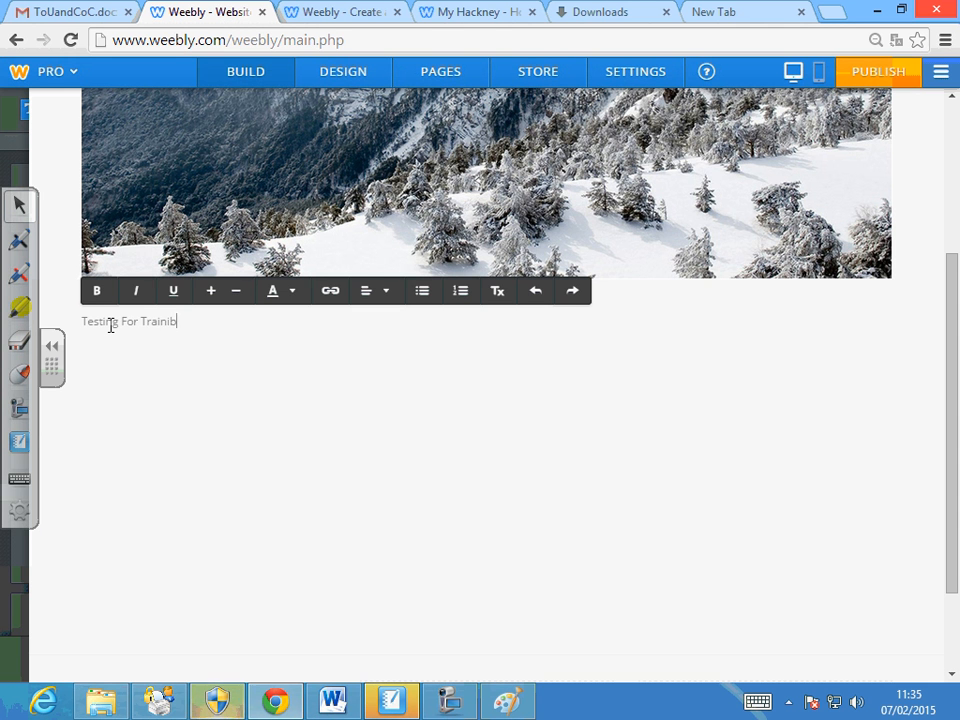
key("BackSpace")
key("BackSpace")
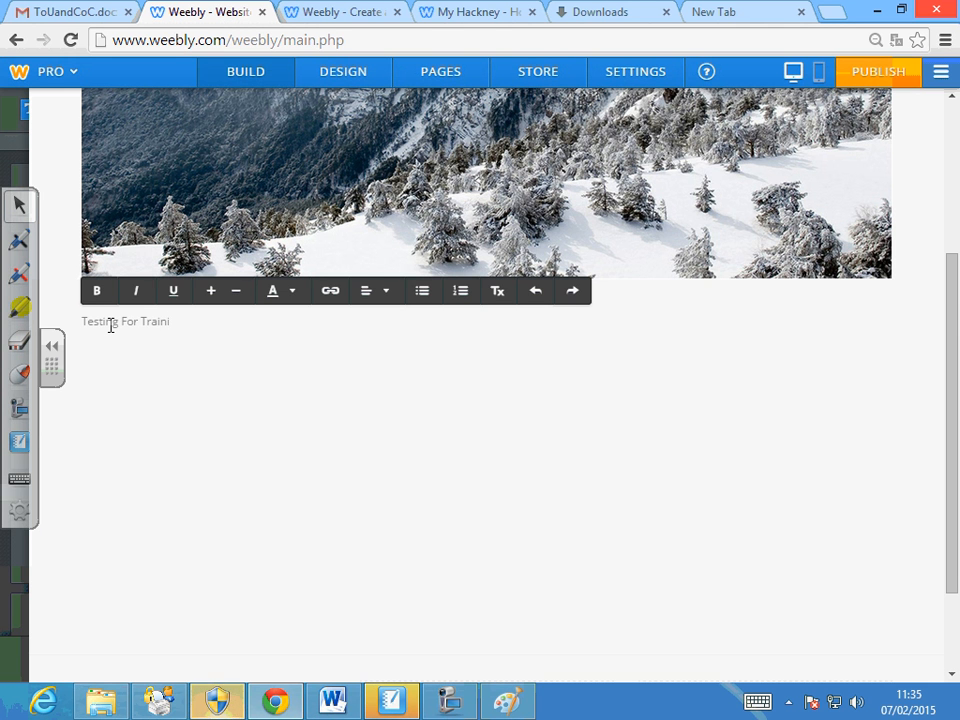
type("ng")
key("Return")
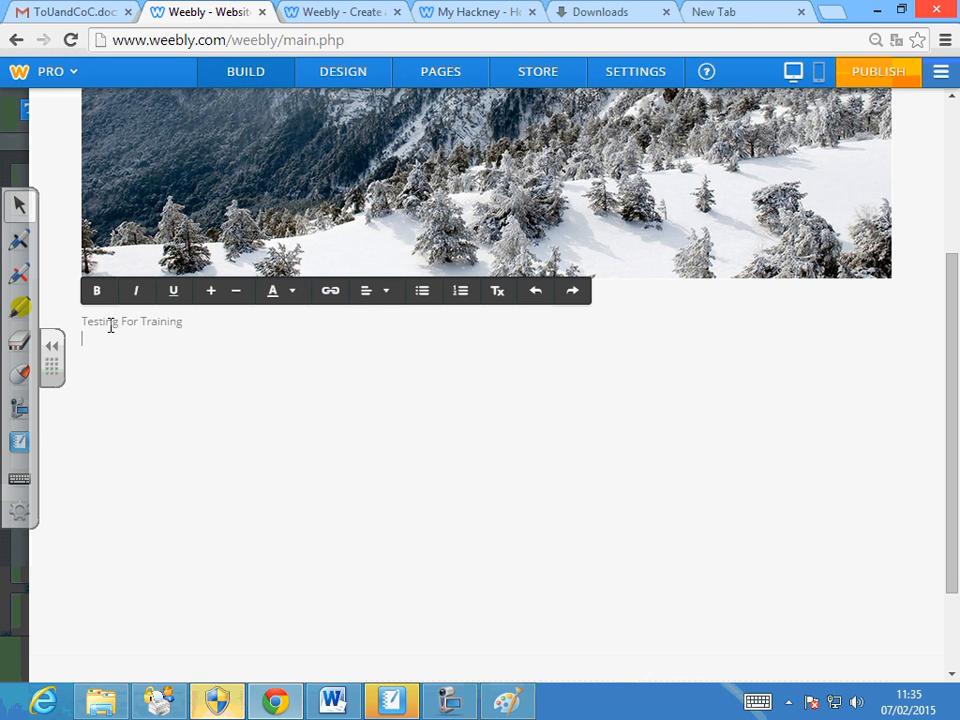
Add the lines "We could Buy Images", "Click our own" and "Edit them" below the first line of text.
type("We could Buy Images")
key("Return")
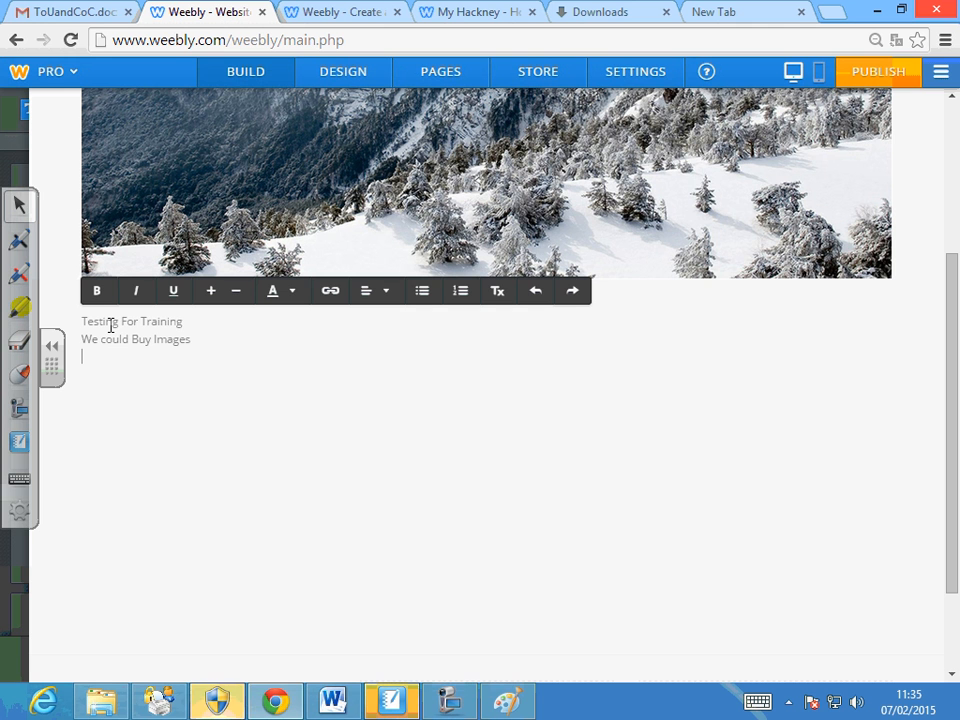
type("Click our own")
key("Return")
type("E")
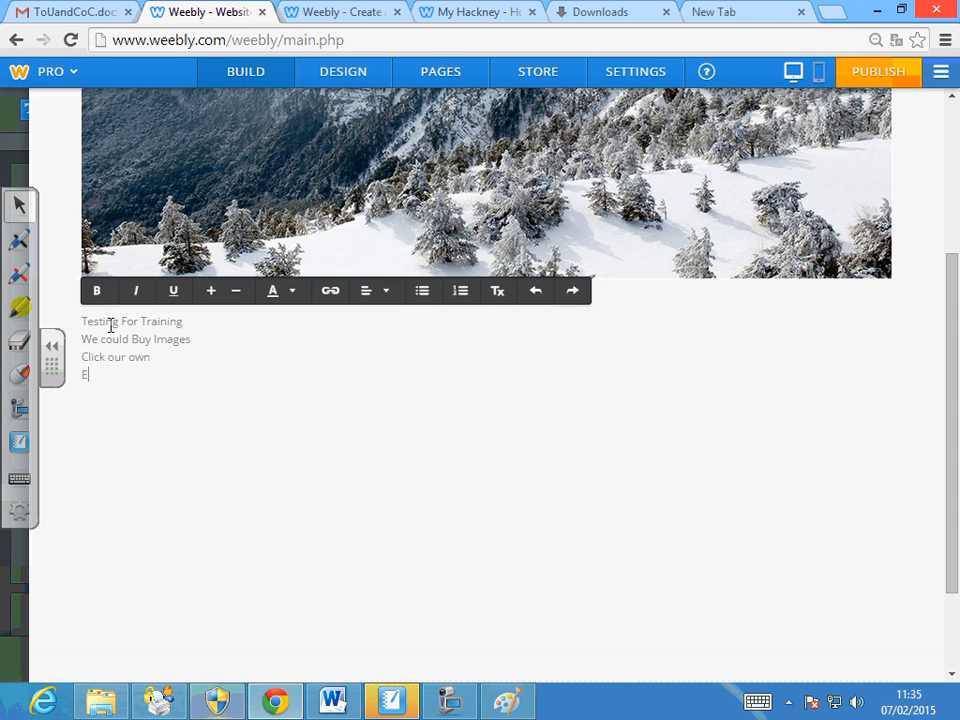
type("dit them")
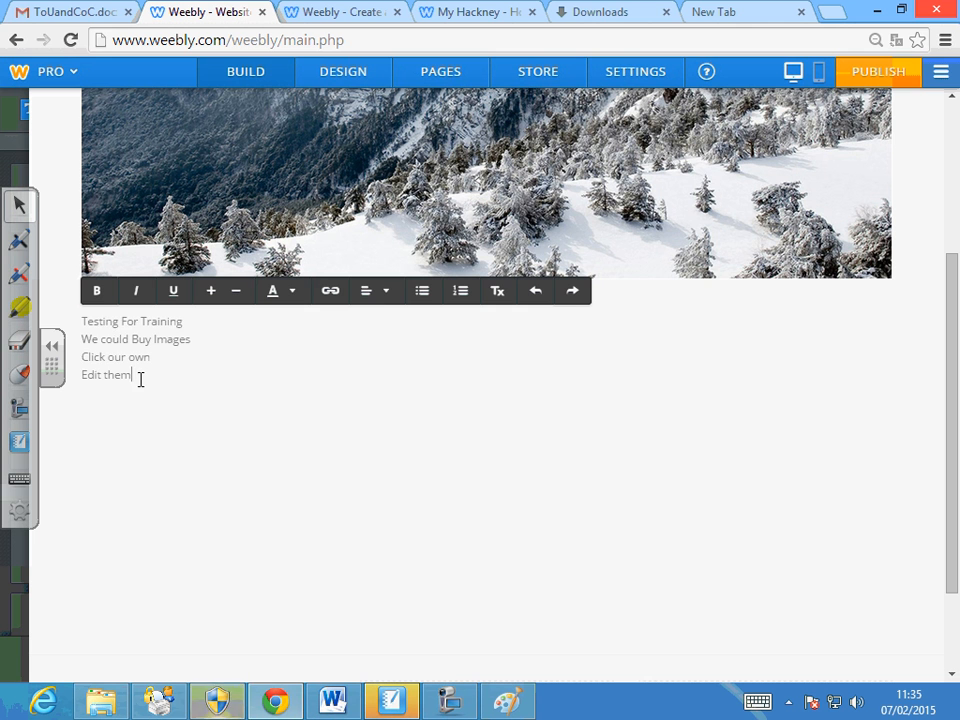
Format the three lines from "We could Buy Images" to "Edit them" as a bulleted list.
left_click_drag(140, 378, 84, 341)
left_click(418, 291)
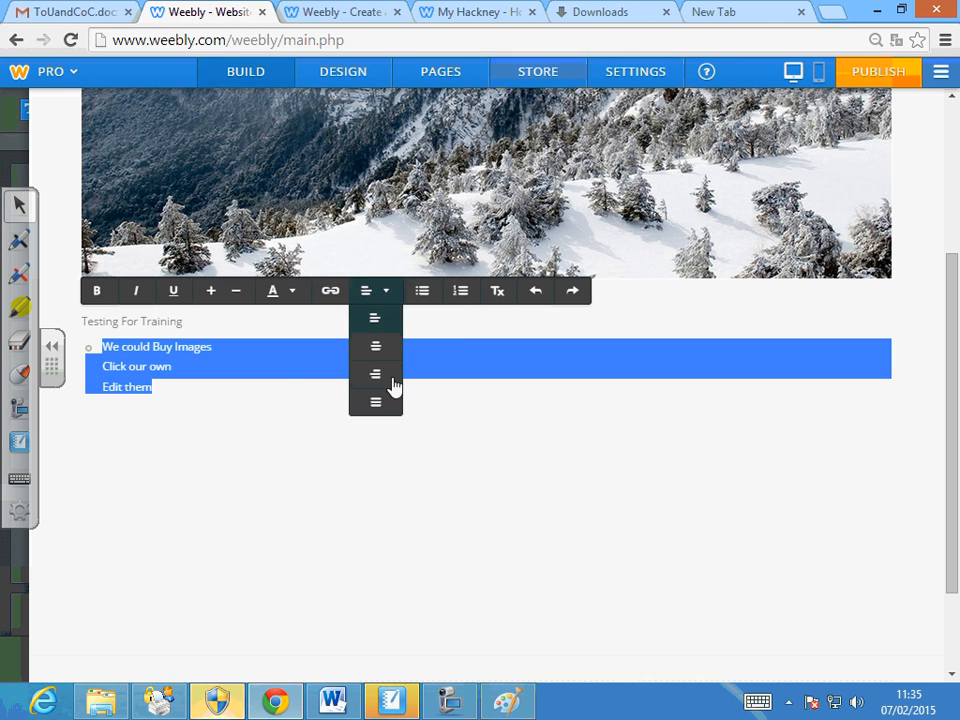
left_click(326, 392)
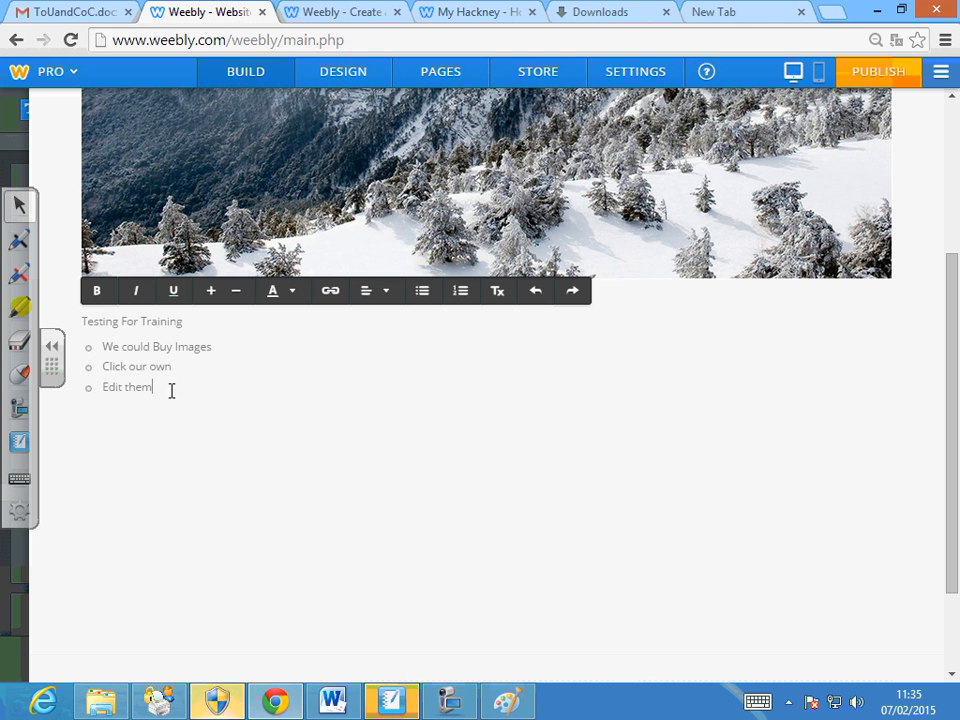
Format the three lines below "Testing For Training" as a numbered list.
left_click_drag(171, 390, 50, 340)
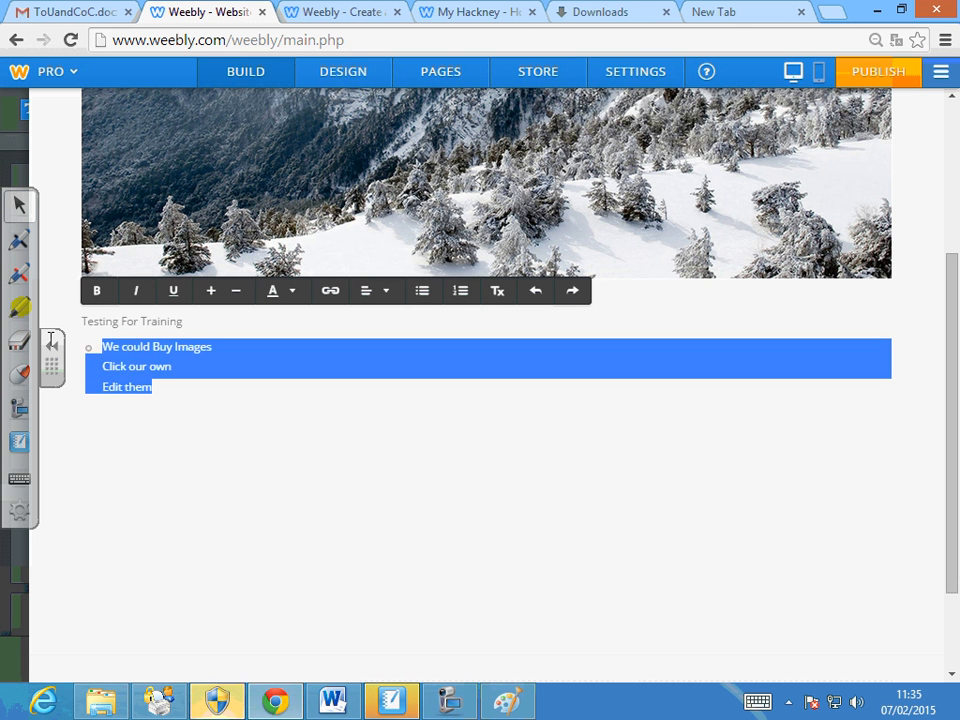
left_click(459, 292)
left_click(411, 409)
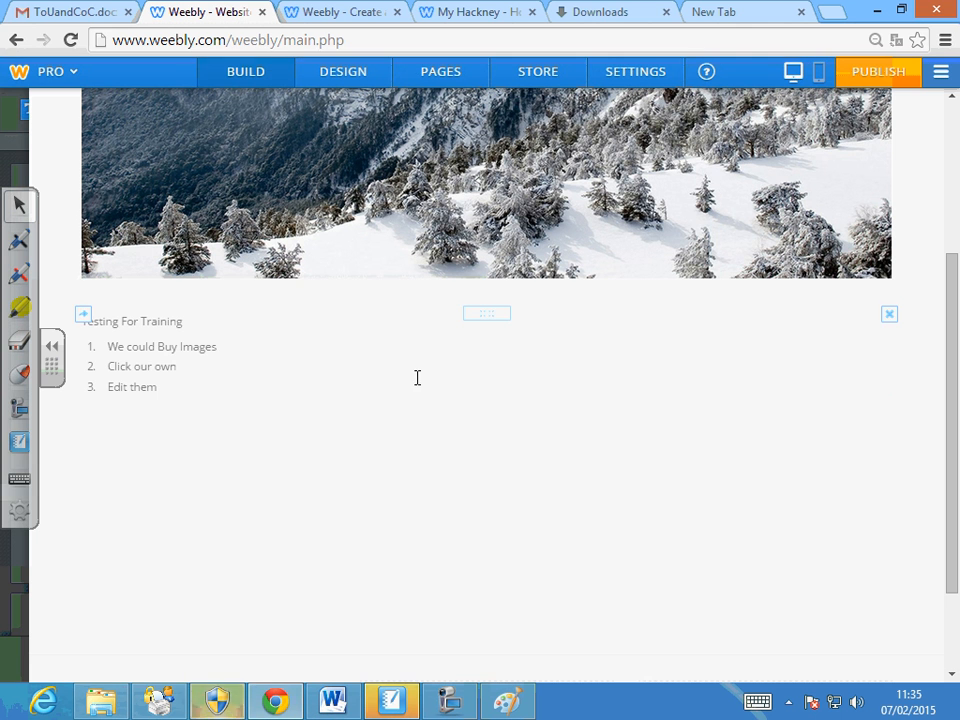
Make the word "them" bold in the third list item and finish editing the text element.
left_click(165, 388)
left_click_drag(165, 388, 71, 346)
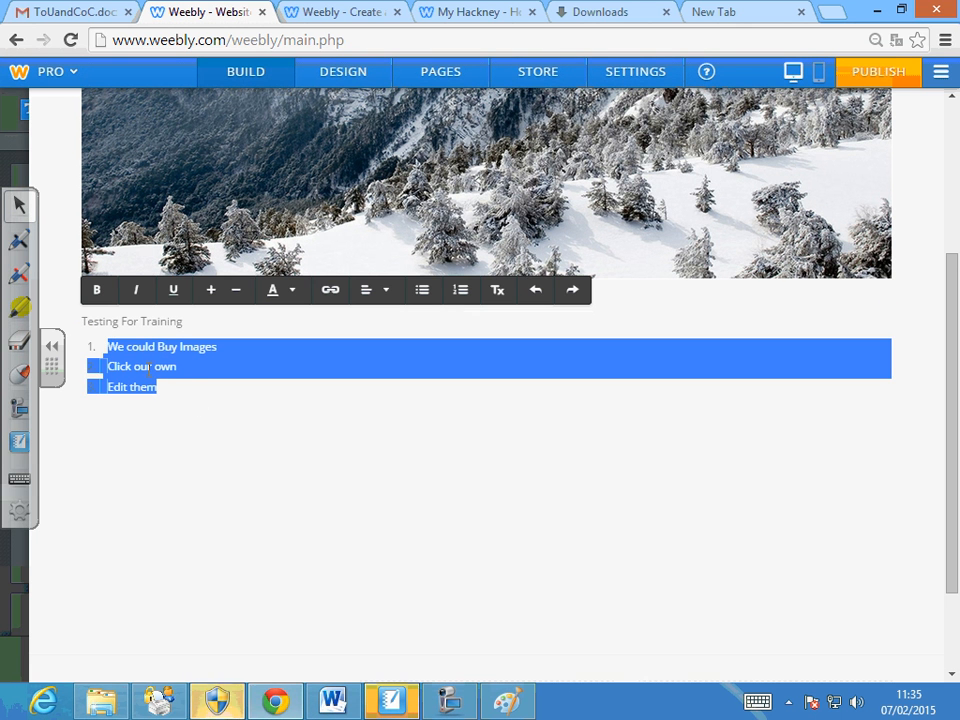
left_click(205, 393)
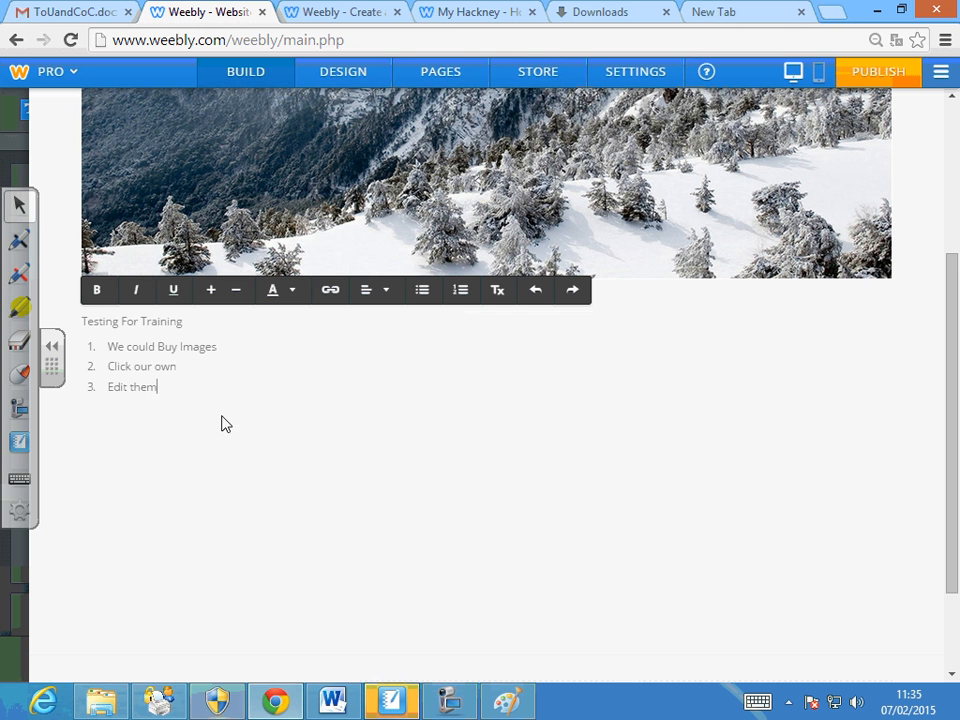
double_click(135, 387)
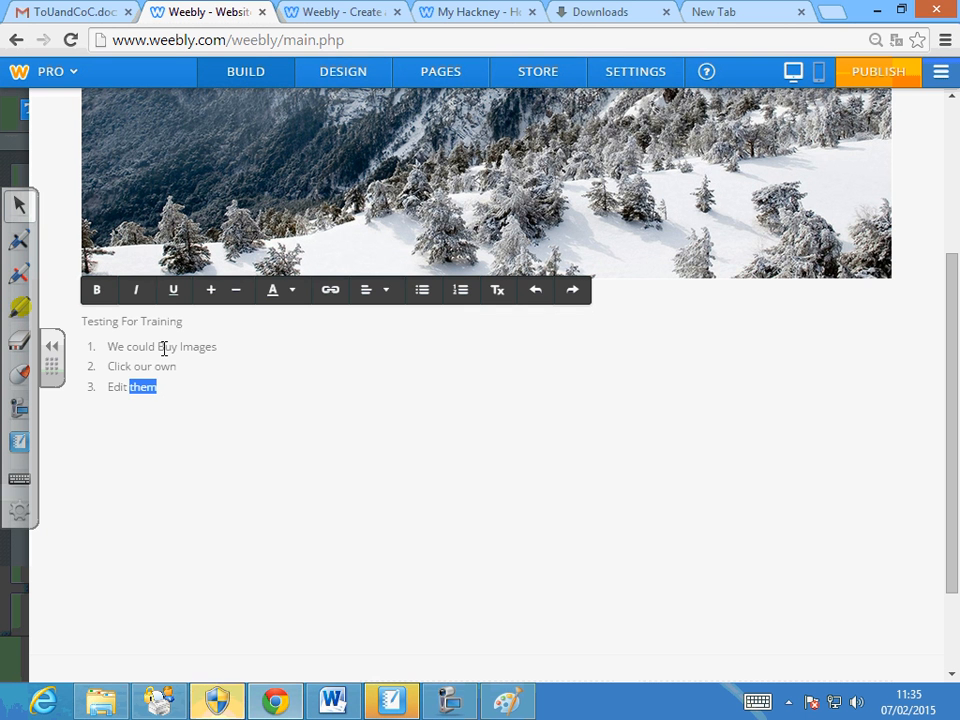
left_click(96, 290)
left_click(215, 420)
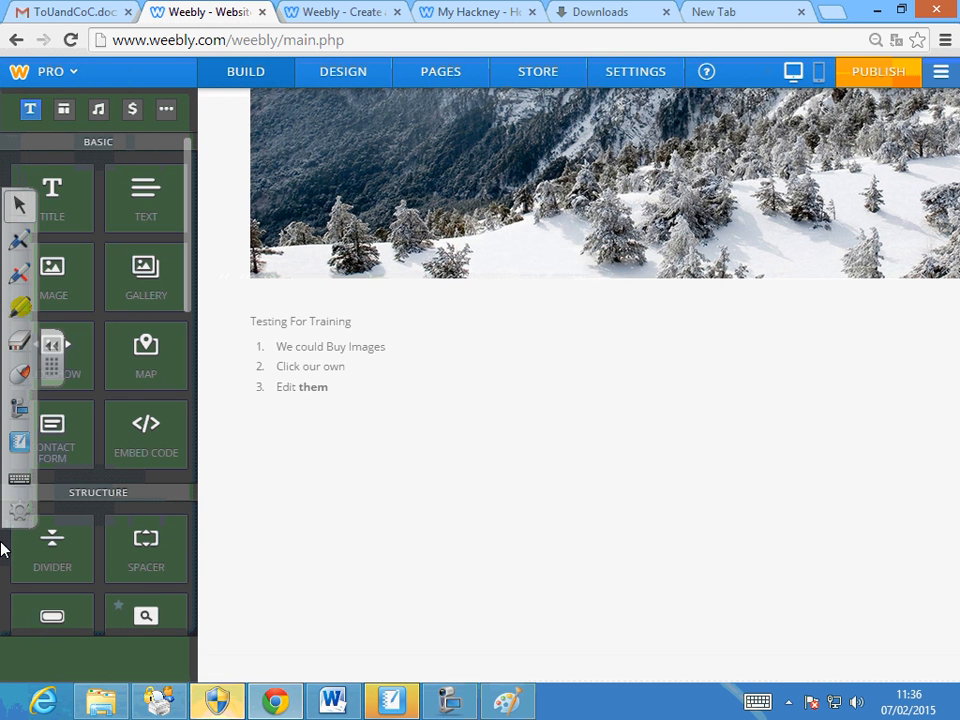